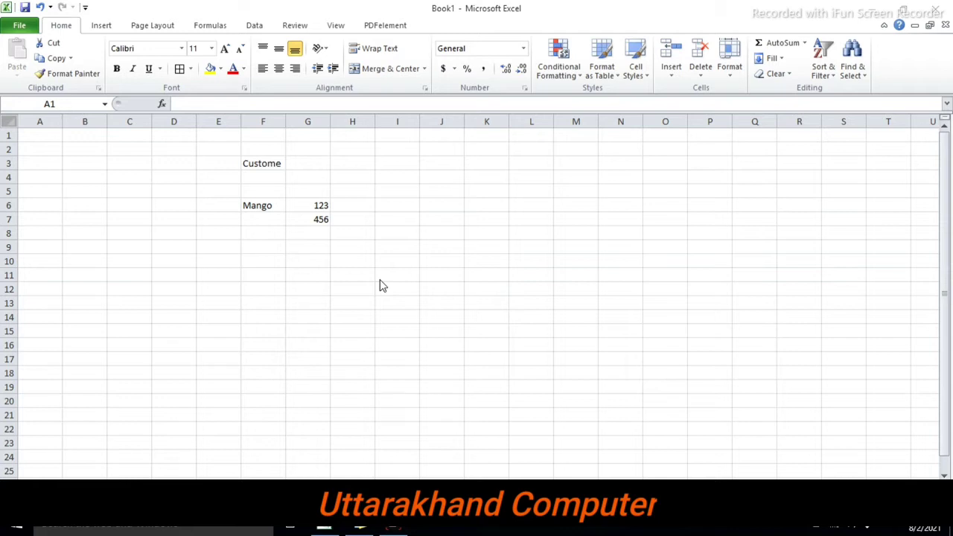
# - Select every cell of the sheet holding Custome, Mango, 123 and 456
pyautogui.hotkey('ctrl', 'a')
pyautogui.click(279, 262)
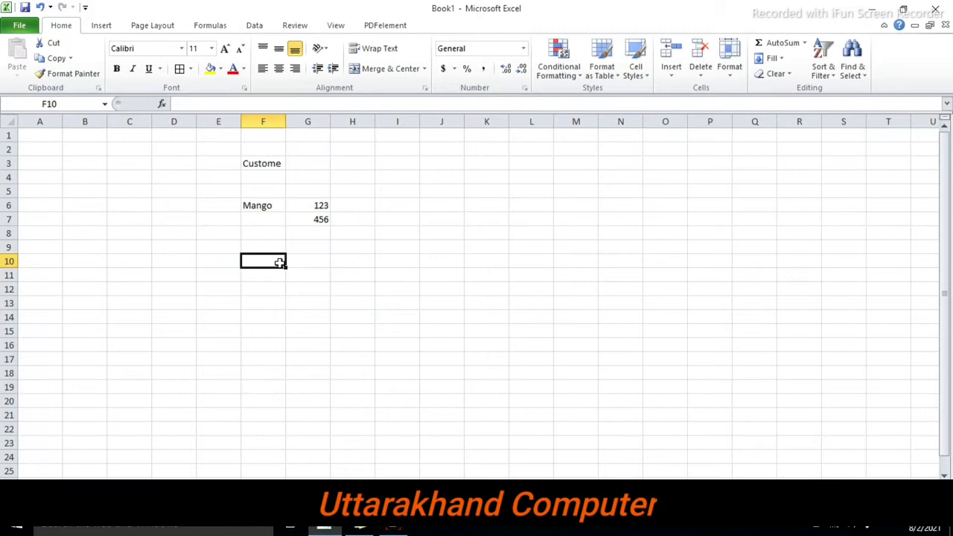
pyautogui.click(210, 205)
pyautogui.click(7, 121)
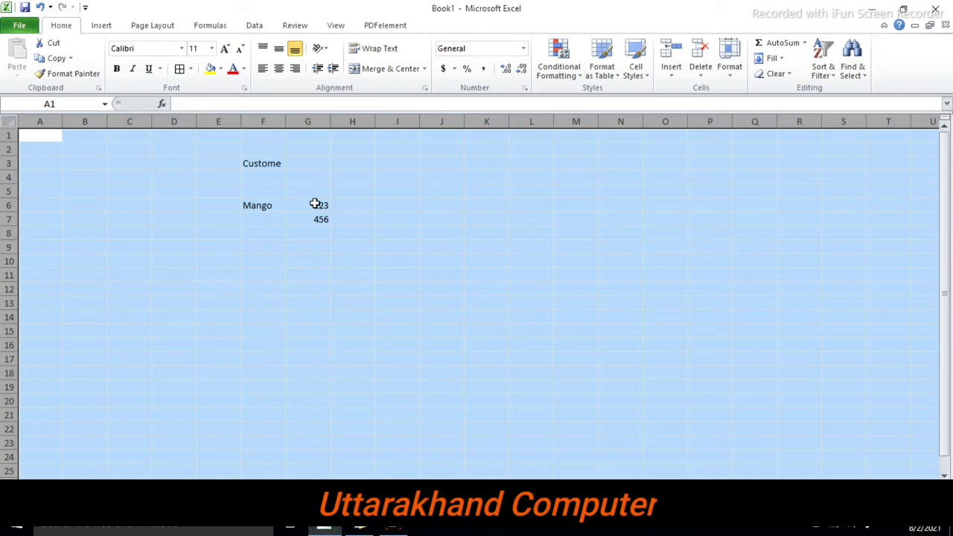
# - Apply the custom number format ;;; to the whole sheet so all contents disappear
pyautogui.click(524, 89)
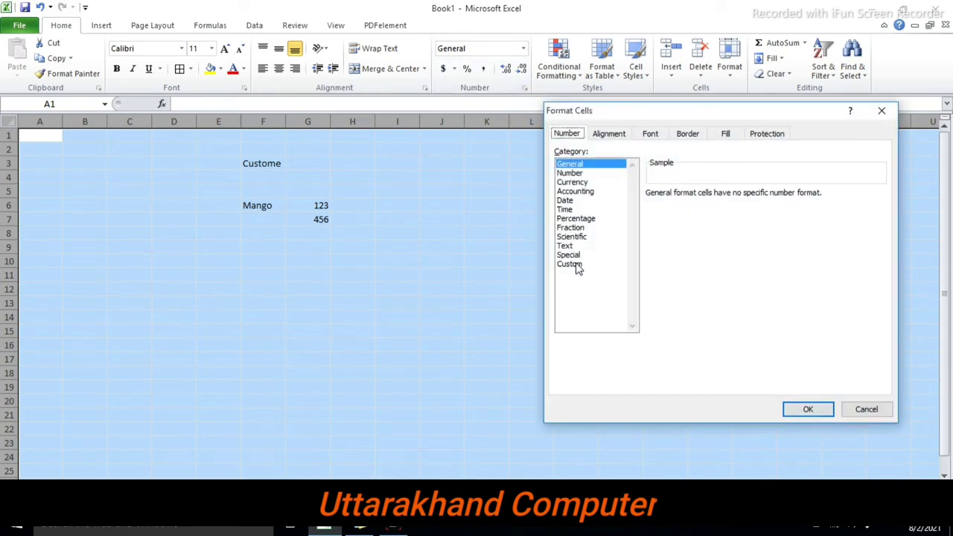
pyautogui.click(617, 262)
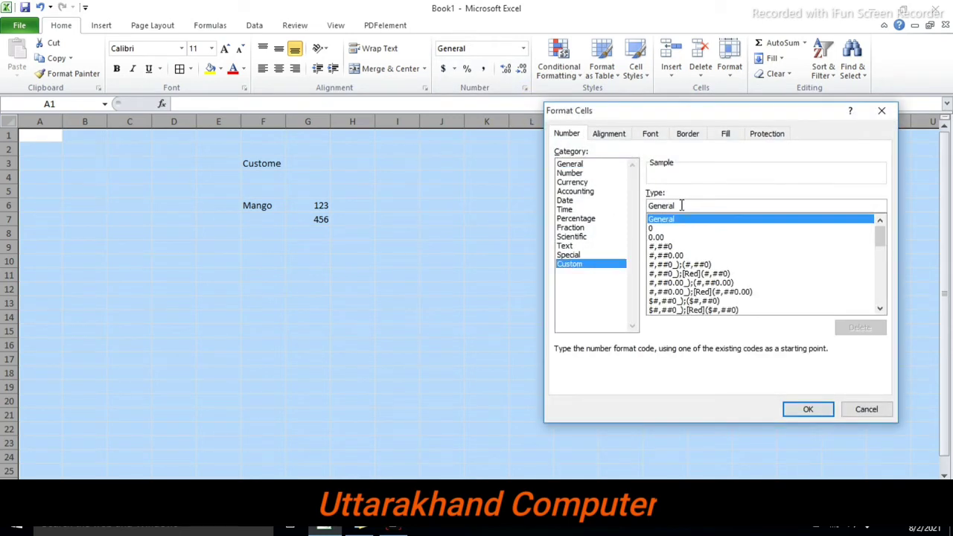
pyautogui.press('BackSpace')
pyautogui.press('BackSpace')
pyautogui.press('BackSpace')
pyautogui.press('BackSpace')
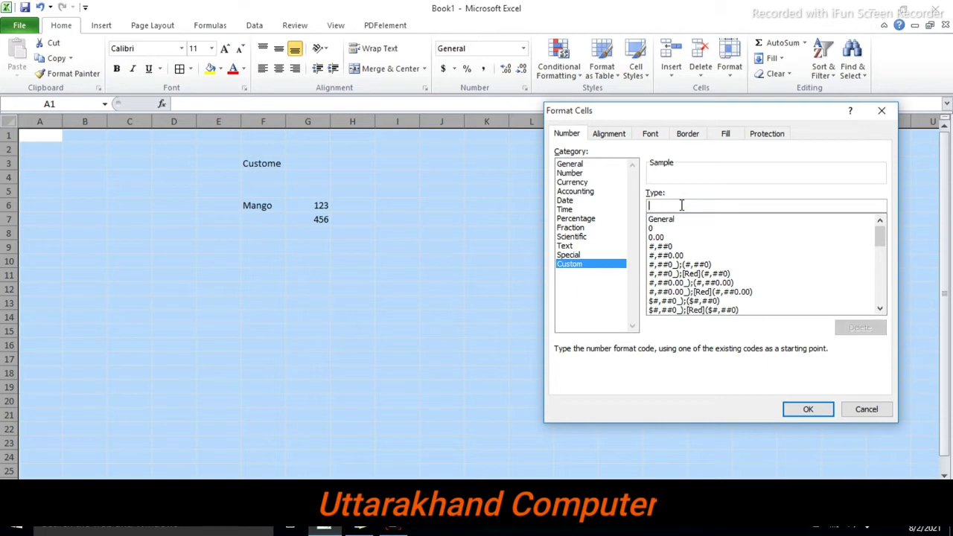
pyautogui.write(';;;')
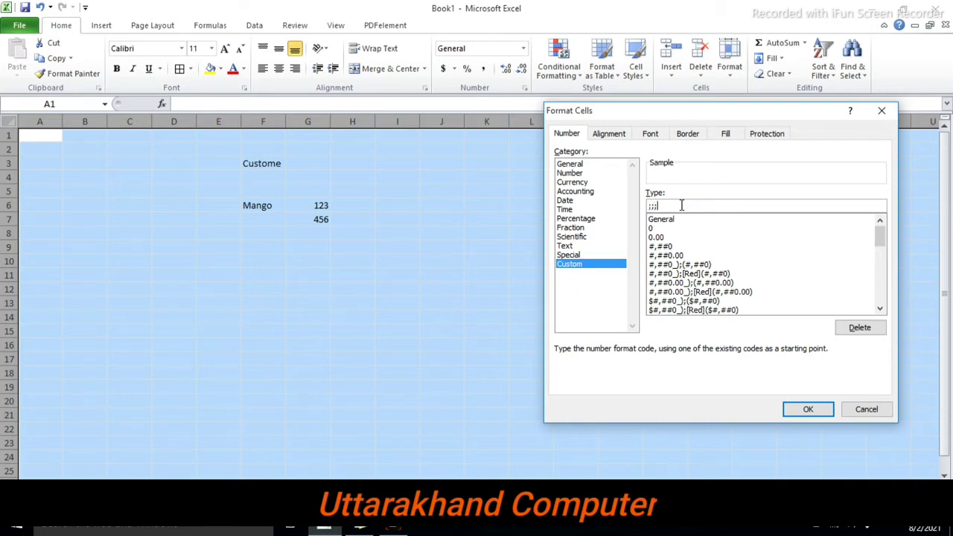
pyautogui.click(815, 410)
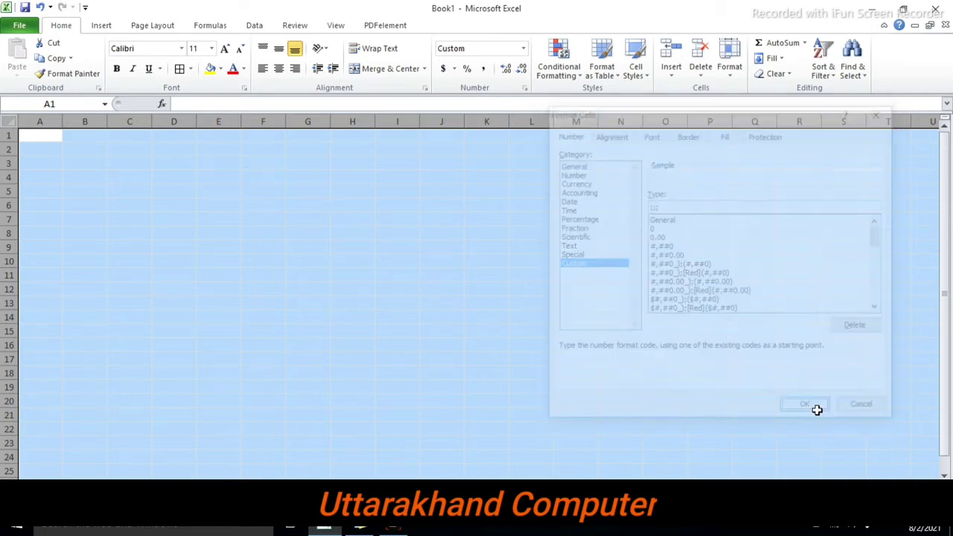
pyautogui.click(248, 232)
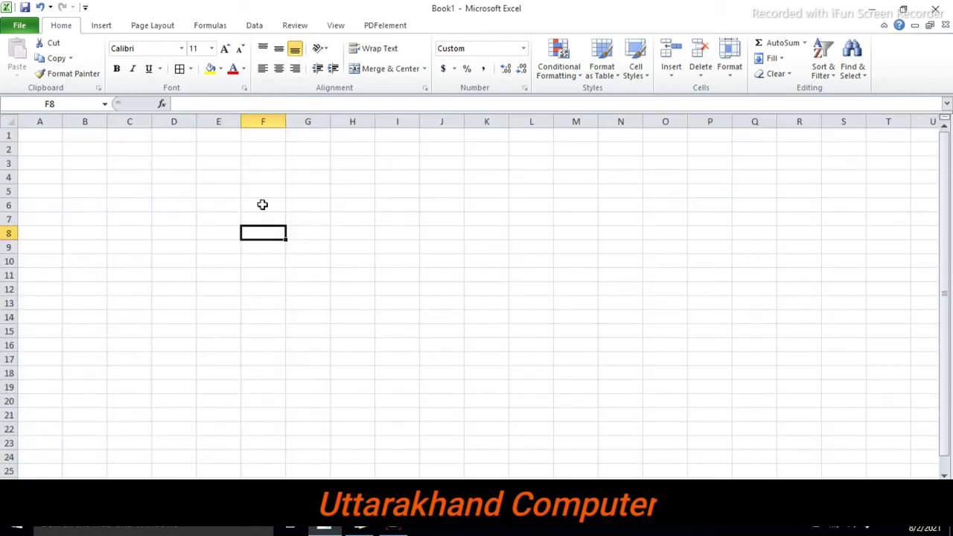
# - Enter 564, 1, 45, sd1f2s, 1 and 892 down cells F8:F13
pyautogui.write('564')
pyautogui.press('Return')
pyautogui.write('1')
pyautogui.press('Return')
pyautogui.write('45')
pyautogui.press('Return')
pyautogui.write('sd1f2s')
pyautogui.press('Return')
pyautogui.write('1')
pyautogui.press('Return')
pyautogui.write('892')
pyautogui.press('Return')
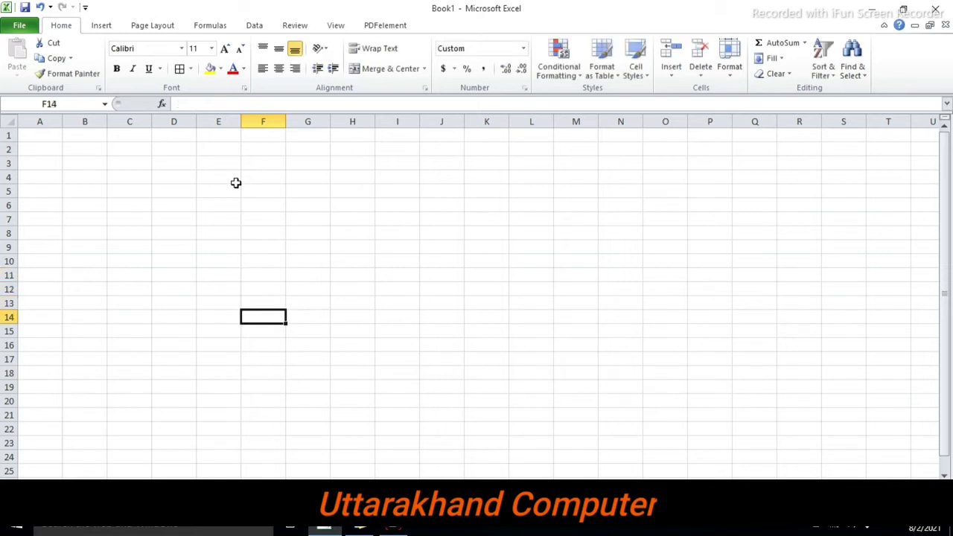
# - Enter ds221 in K8 and 15 in K9
pyautogui.click(483, 230)
pyautogui.write('ds221')
pyautogui.press('Return')
pyautogui.write('15')
pyautogui.press('Return')
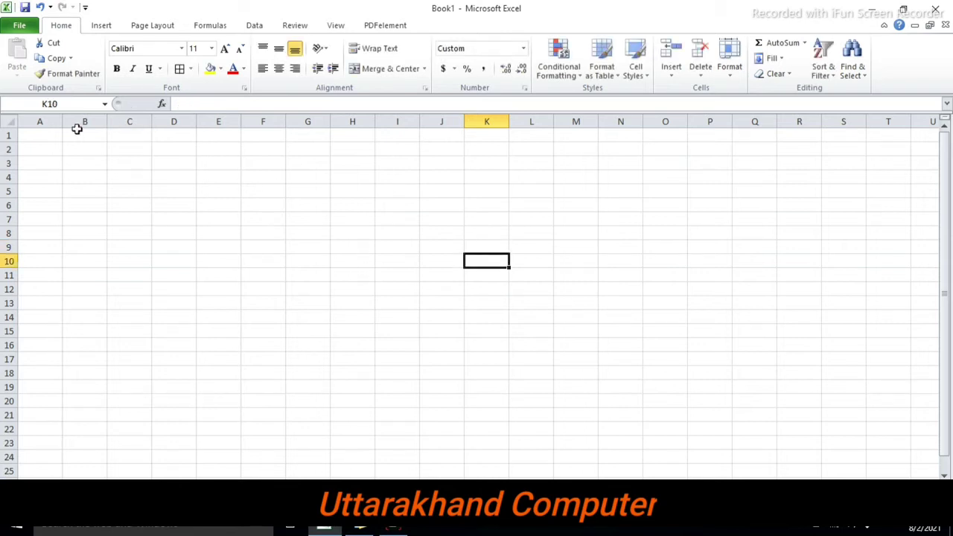
# - Select the whole sheet and delete the ;;; custom format code so entries reappear
pyautogui.click(10, 124)
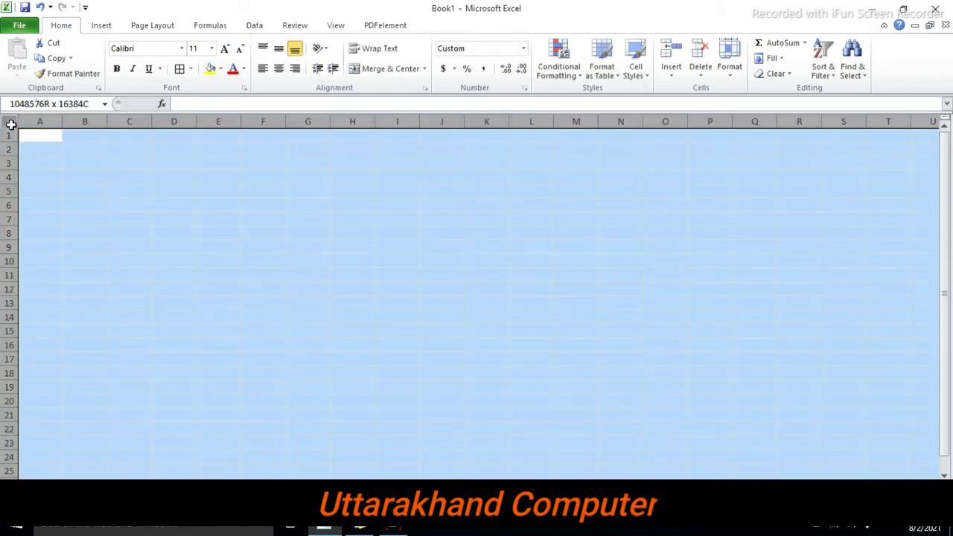
pyautogui.click(524, 89)
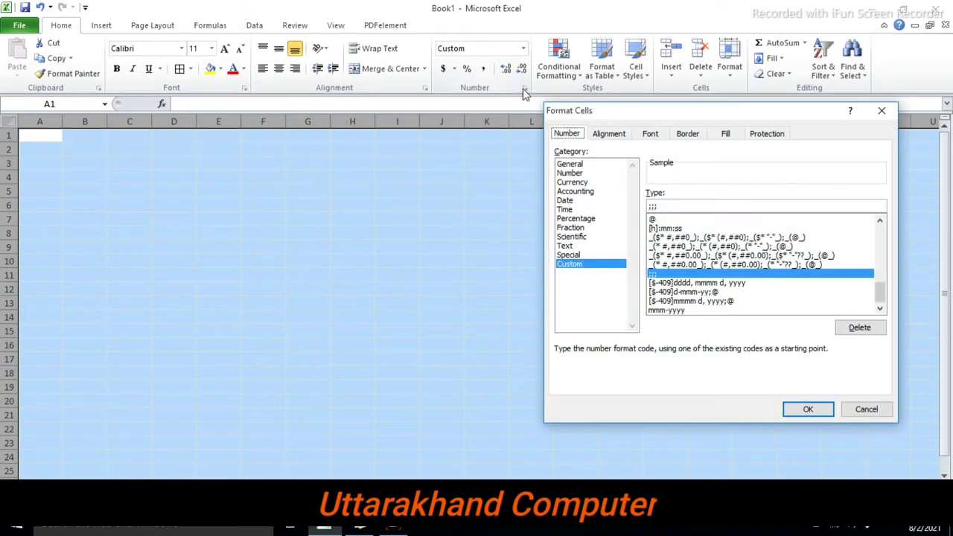
pyautogui.click(660, 210)
pyautogui.press('BackSpace')
pyautogui.press('BackSpace')
pyautogui.press('BackSpace')
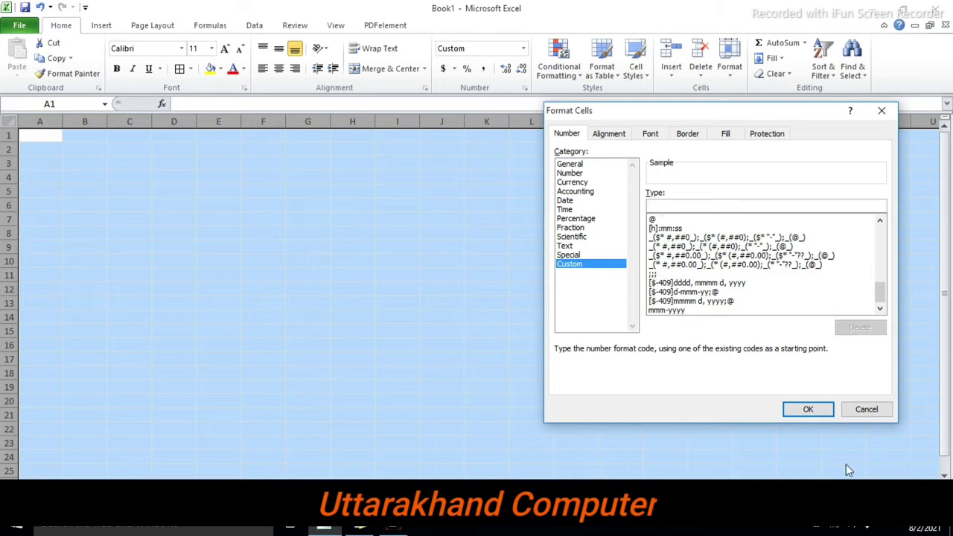
pyautogui.click(808, 409)
pyautogui.click(528, 342)
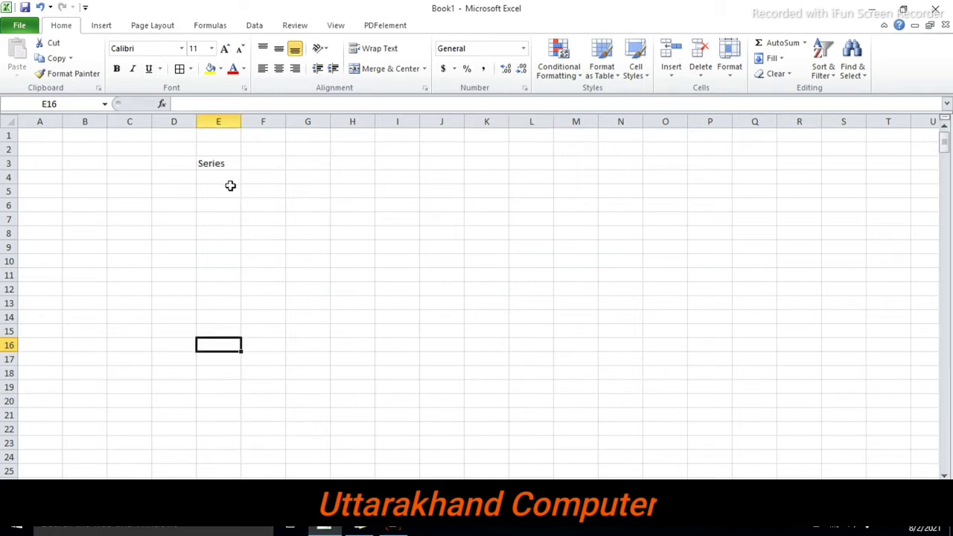
# - Enter 1 and 2 in E5:E6 and drag the fill handle to fill 1–14 down to E18
pyautogui.click(231, 187)
pyautogui.write('1')
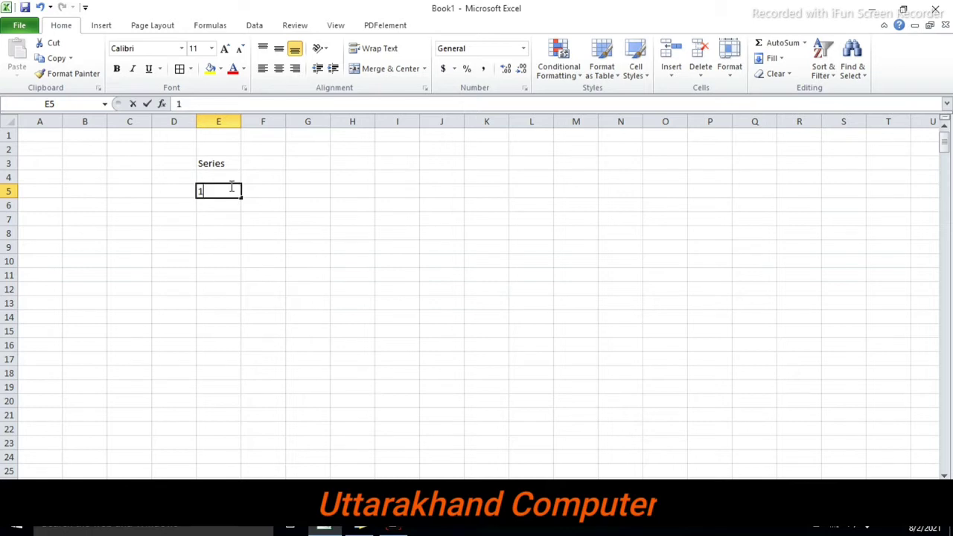
pyautogui.press('Return')
pyautogui.write('2')
pyautogui.press('Return')
pyautogui.moveTo(230, 187); pyautogui.dragTo(232, 190)
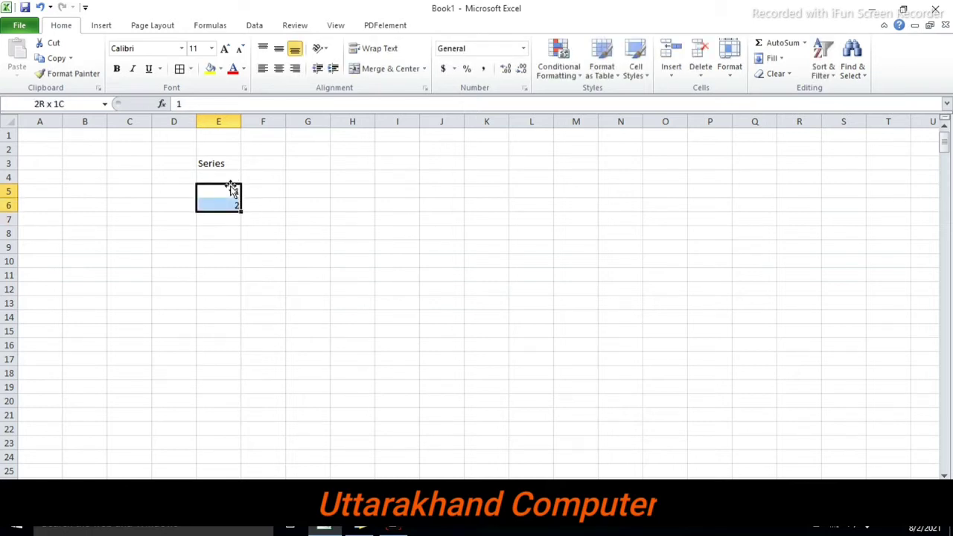
pyautogui.moveTo(240, 211); pyautogui.dragTo(236, 381)
pyautogui.click(396, 304)
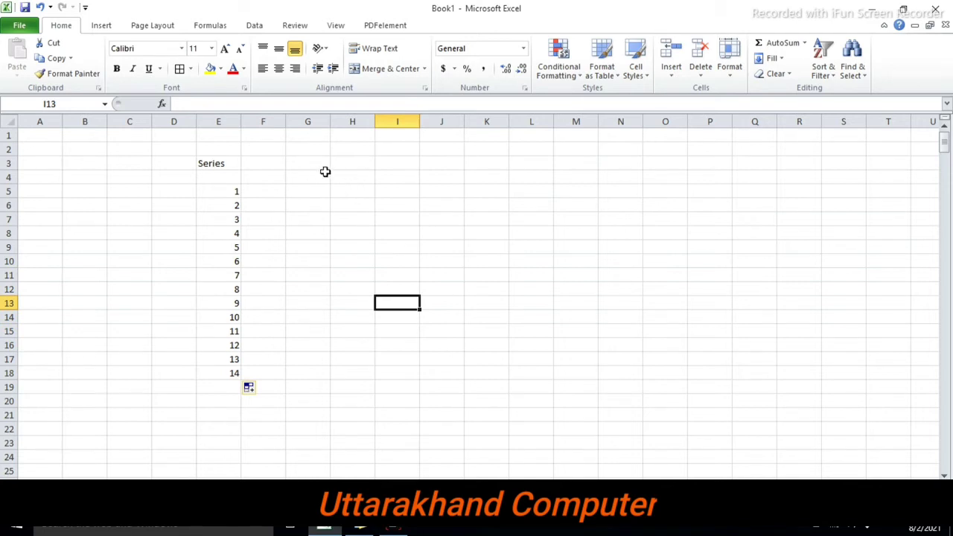
pyautogui.click(236, 161)
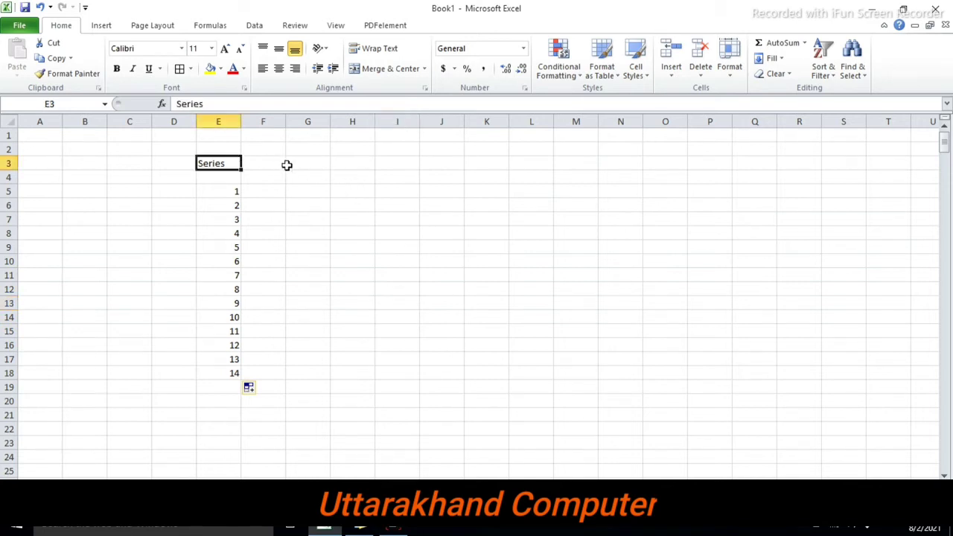
pyautogui.click(305, 139)
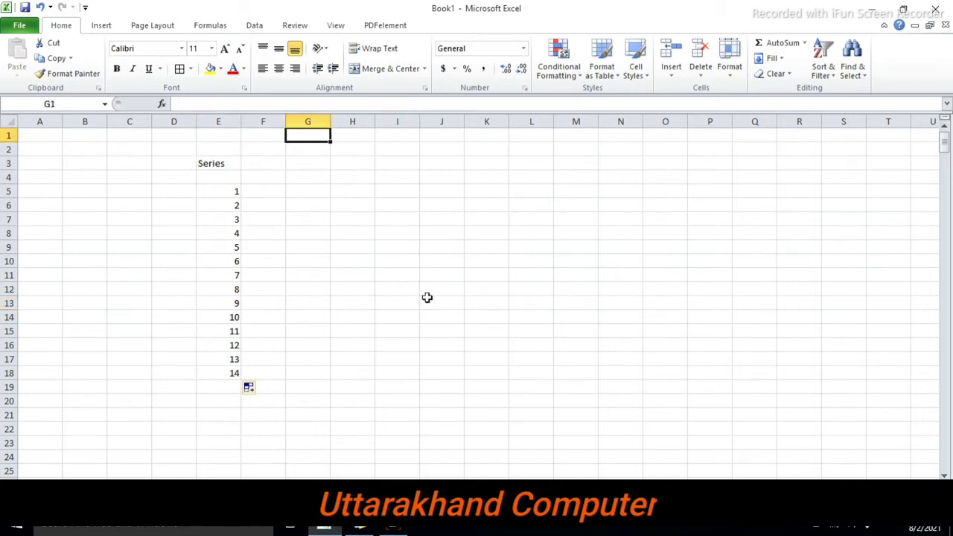
# - Enter 1 and 2 in G1:G2 and select column G down to G23
pyautogui.write('1')
pyautogui.press('Return')
pyautogui.write('2')
pyautogui.press('Return')
pyautogui.press('Up')
pyautogui.press('Up')
pyautogui.hotkey('shift', 'Down')
pyautogui.hotkey('shift', 'Down')
pyautogui.hotkey('shift', 'Down')
pyautogui.hotkey('shift', 'Down')
pyautogui.hotkey('shift', 'Down')
pyautogui.hotkey('shift', 'Down')
pyautogui.hotkey('shift', 'Down')
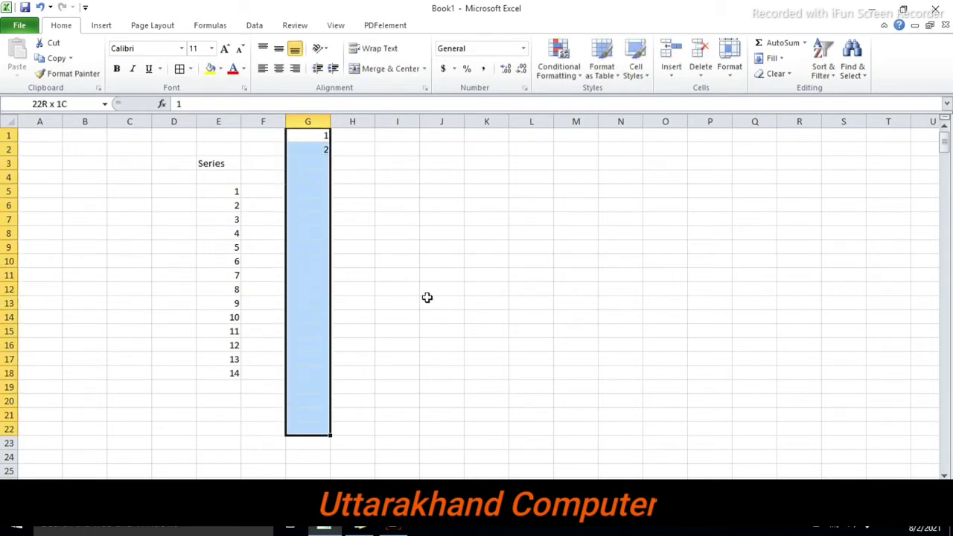
pyautogui.hotkey('shift', 'Down')
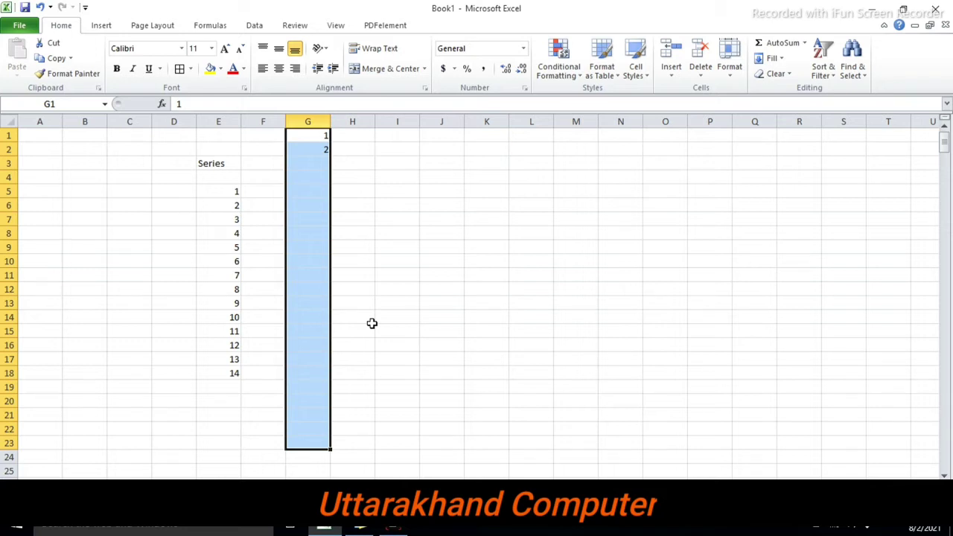
# - Fill the selection as a linear series with stop value 20
pyautogui.hotkey('alt', 'e')
pyautogui.press('s')
pyautogui.press('Tab')
pyautogui.write('20')
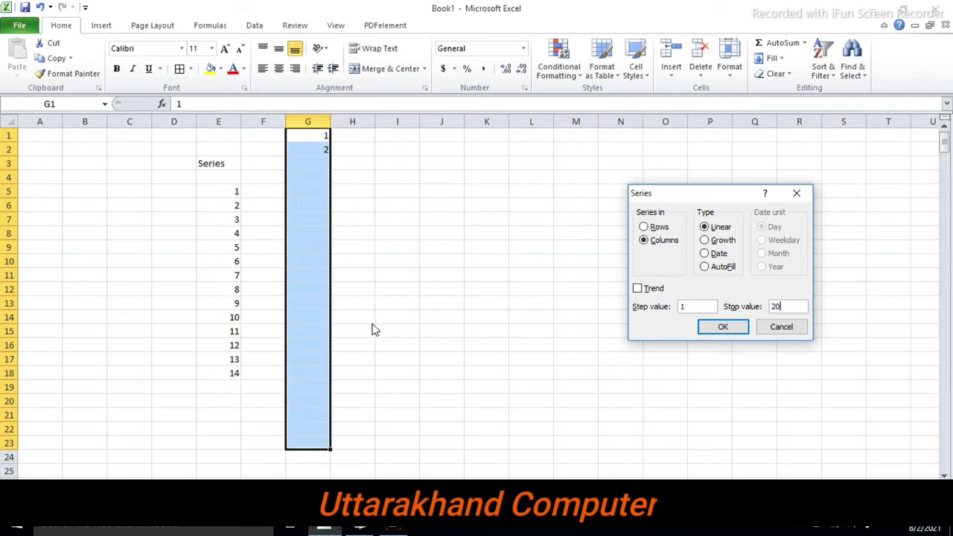
pyautogui.press('Return')
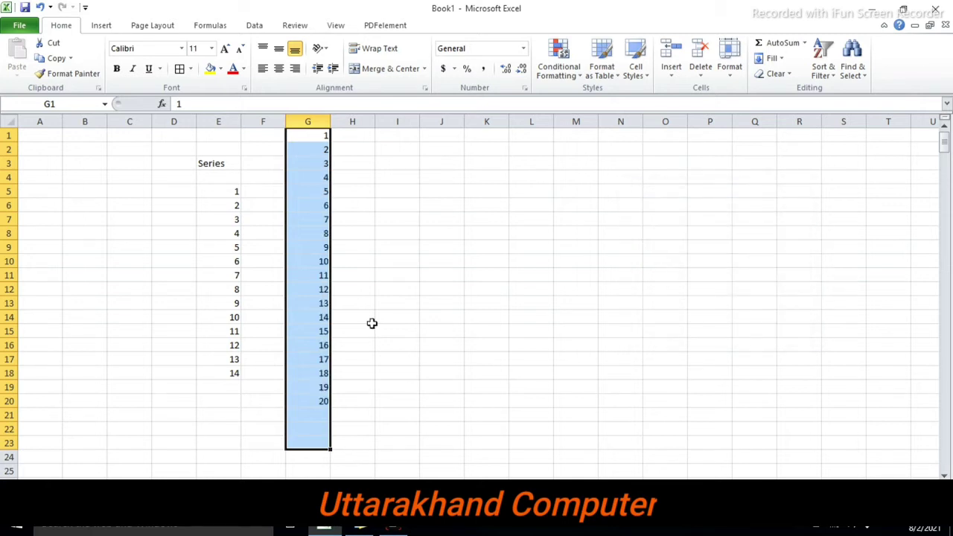
pyautogui.press('Down')
pyautogui.press('Up')
pyautogui.press('Right')
pyautogui.press('Right')
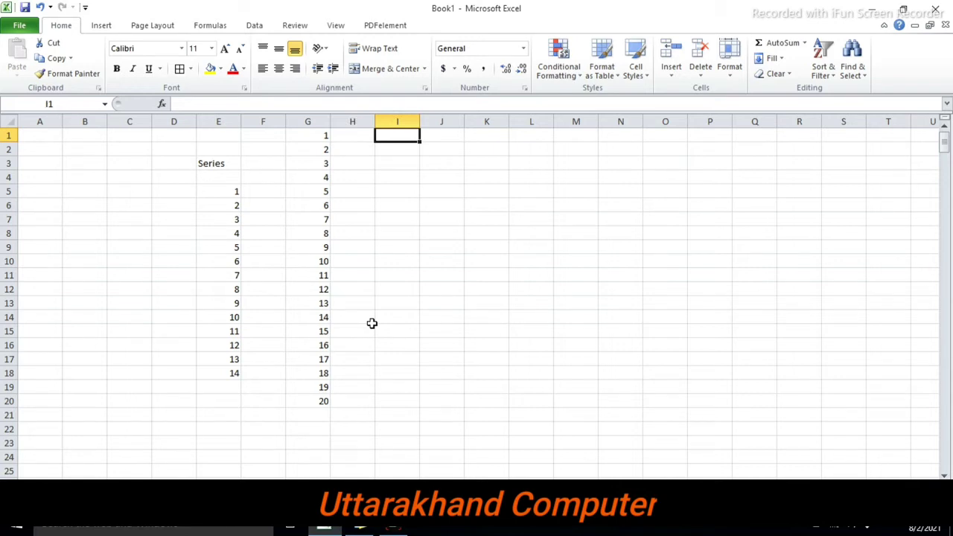
# - Enter 1 in I1, try Fill > Justify, and dismiss its error message
pyautogui.write('1')
pyautogui.press('Return')
pyautogui.press('Up')
pyautogui.click(777, 60)
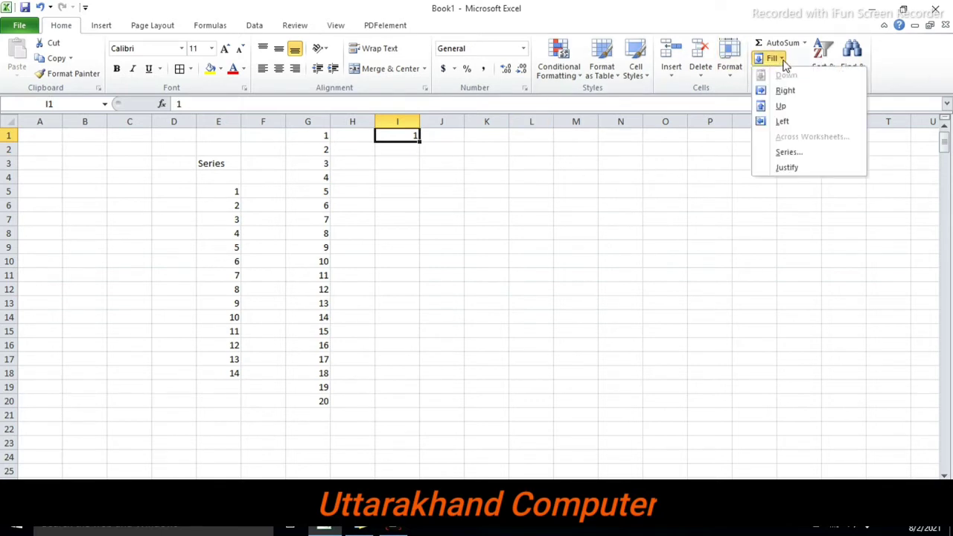
pyautogui.click(808, 170)
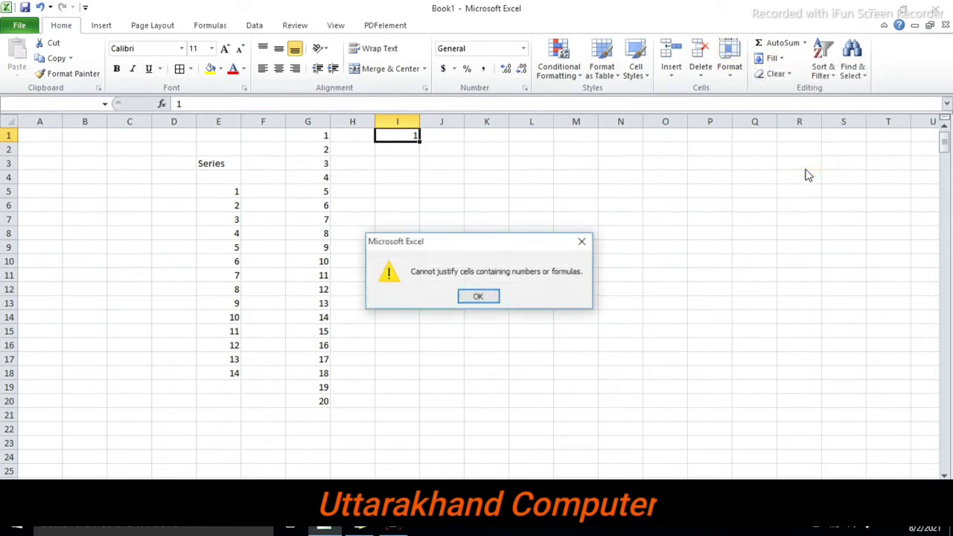
pyautogui.click(479, 297)
pyautogui.press('Down')
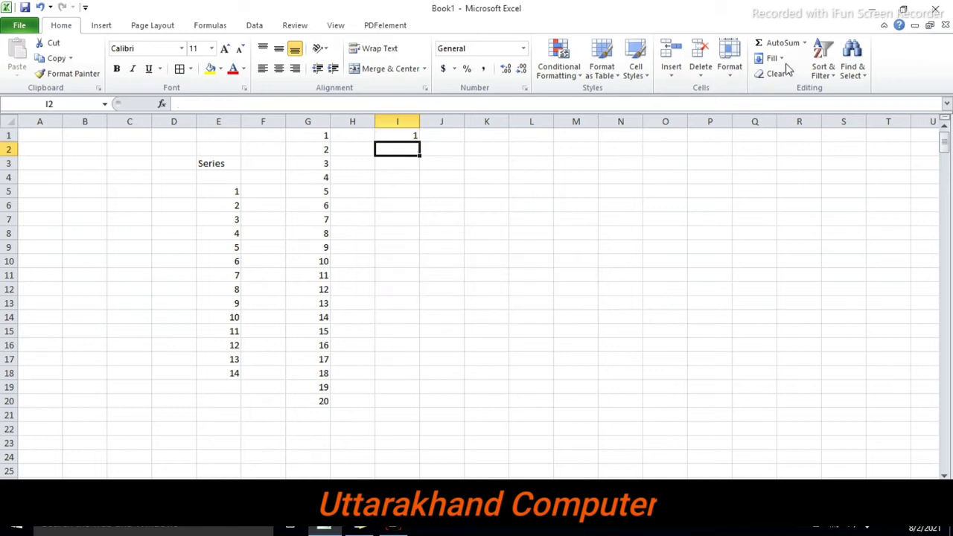
# - Reselect I1 and bring up the Series dialog with Alt+E, I, S
pyautogui.click(408, 136)
pyautogui.press('alt')
pyautogui.press('e')
pyautogui.press('i')
pyautogui.press('s')
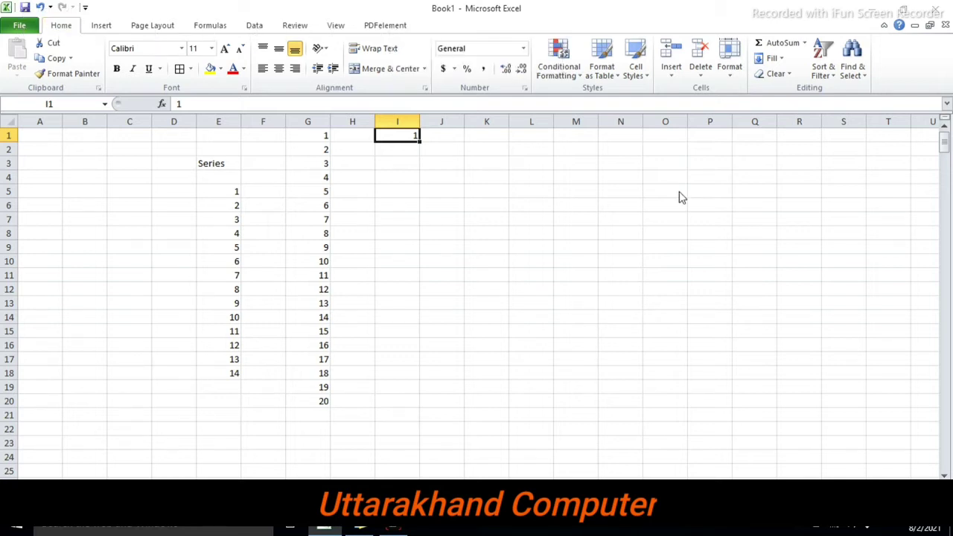
pyautogui.press('Tab')
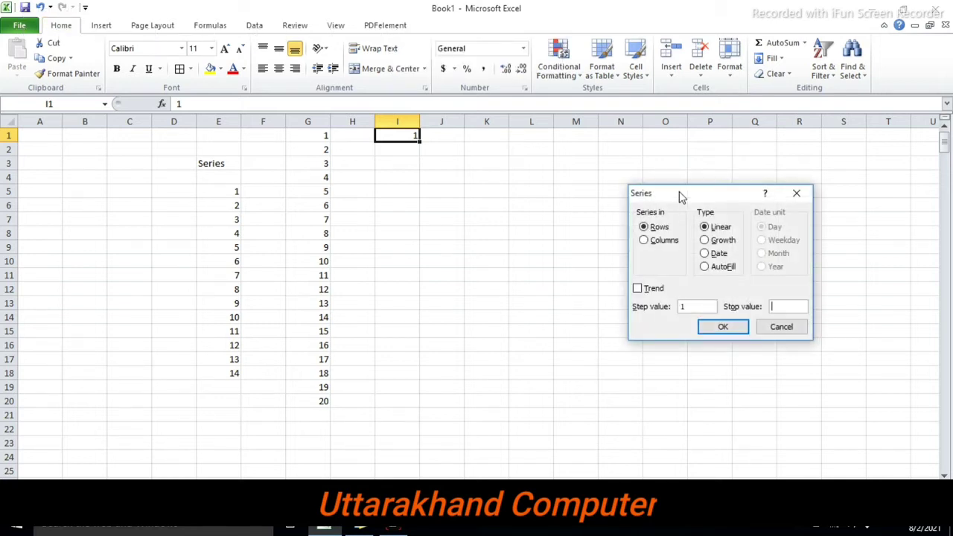
# - Fill column I down as a linear series with stop value 4000, confirming it ends at I4000
pyautogui.click(663, 243)
pyautogui.click(775, 306)
pyautogui.write('4000')
pyautogui.click(720, 327)
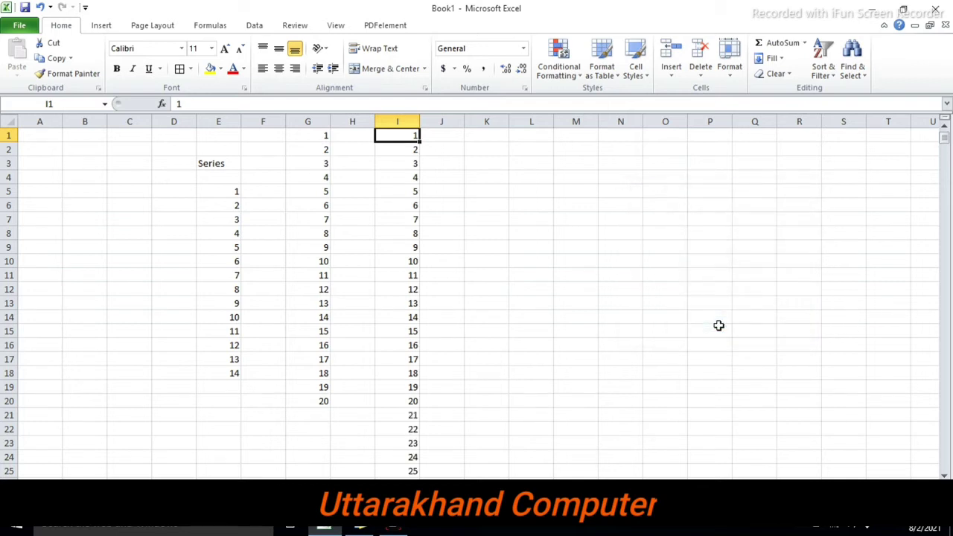
pyautogui.click(392, 262)
pyautogui.hotkey('ctrl', 'Down')
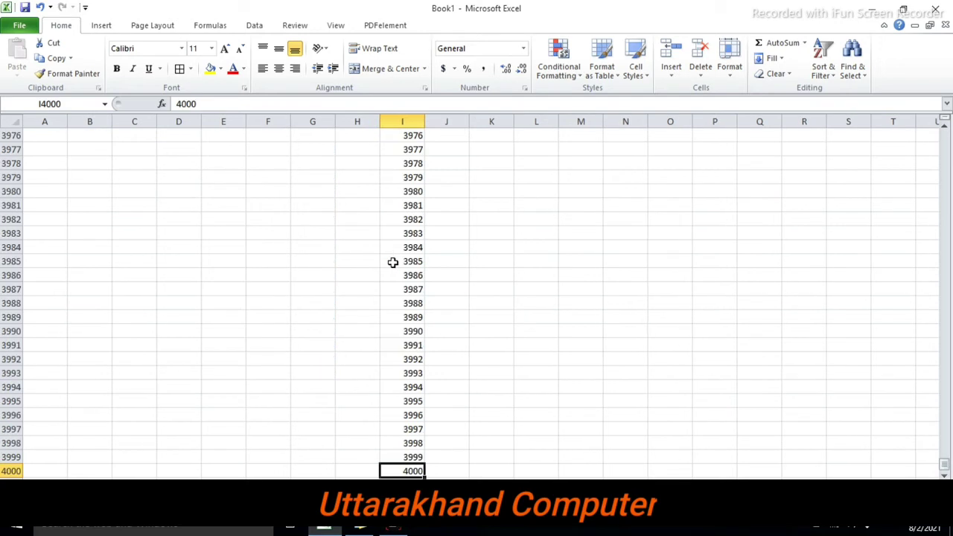
pyautogui.hotkey('ctrl', 'Up')
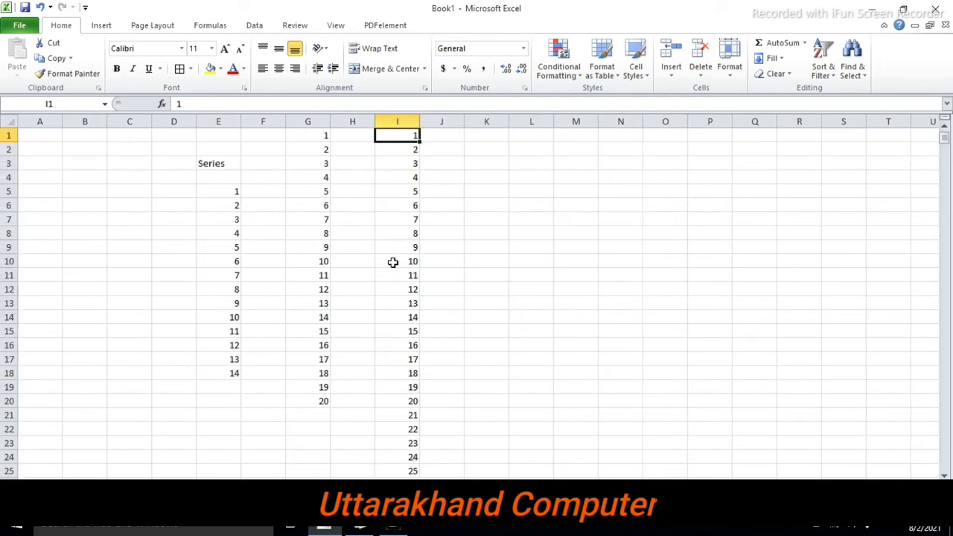
pyautogui.press('Right')
pyautogui.press('Left')
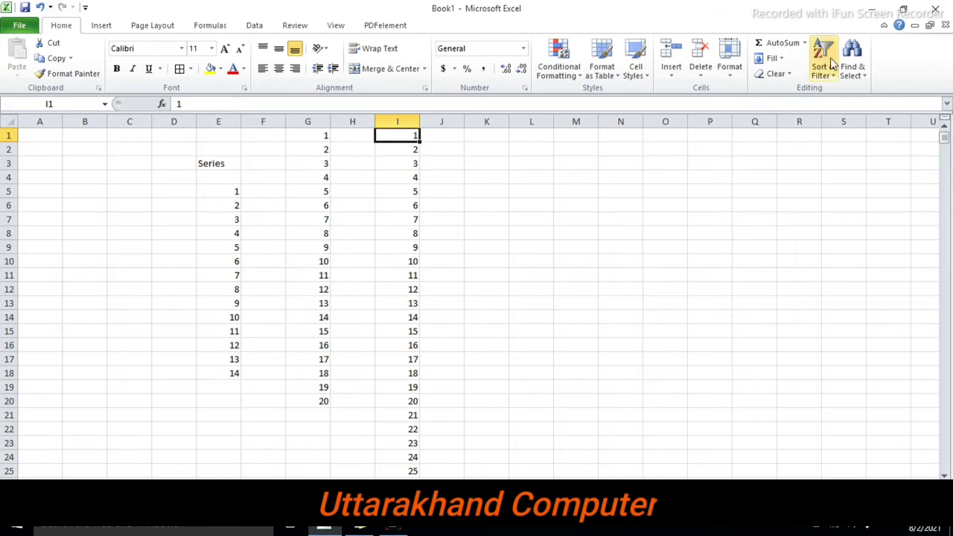
# - Fill row 1 across from I1 as a linear series with stop value 1500, checking it reaches column BEZ
pyautogui.click(779, 59)
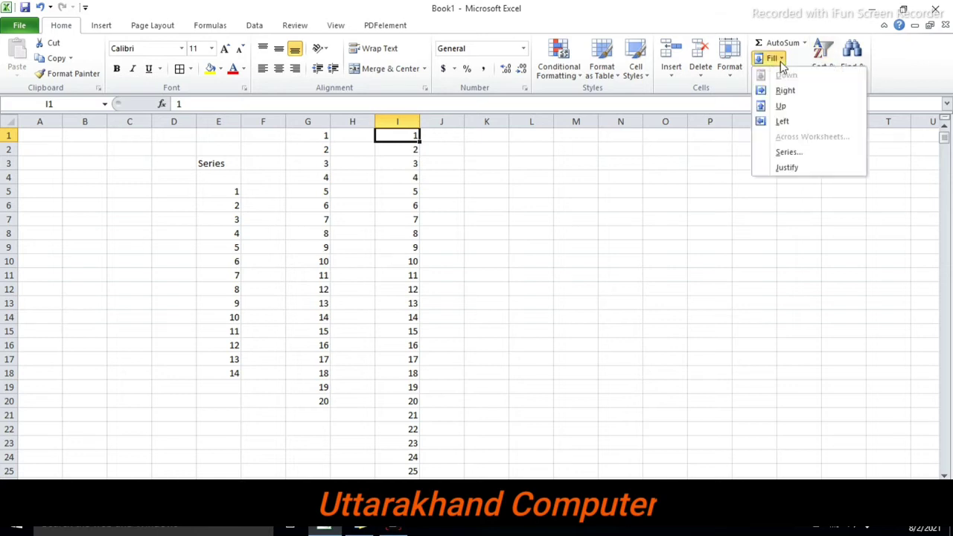
pyautogui.click(788, 153)
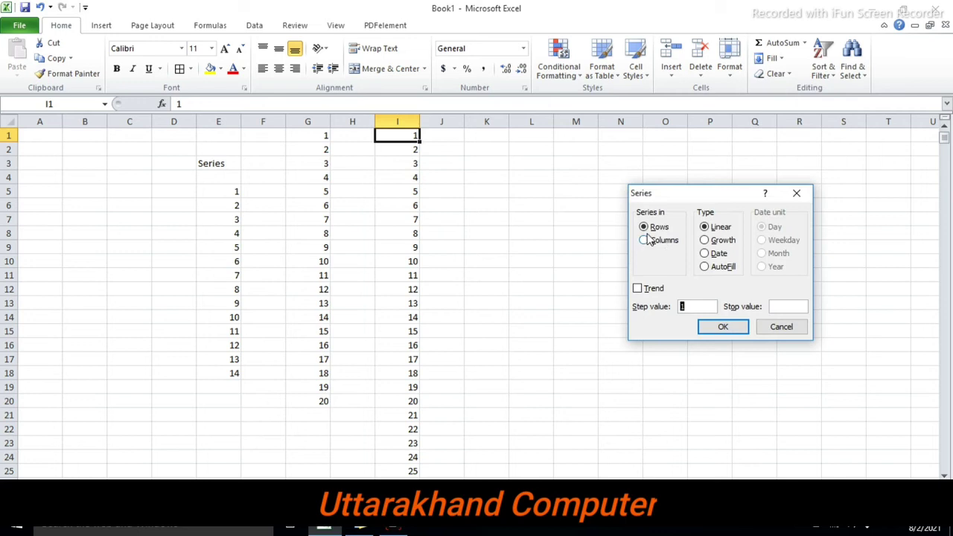
pyautogui.click(790, 308)
pyautogui.write('1500')
pyautogui.click(722, 329)
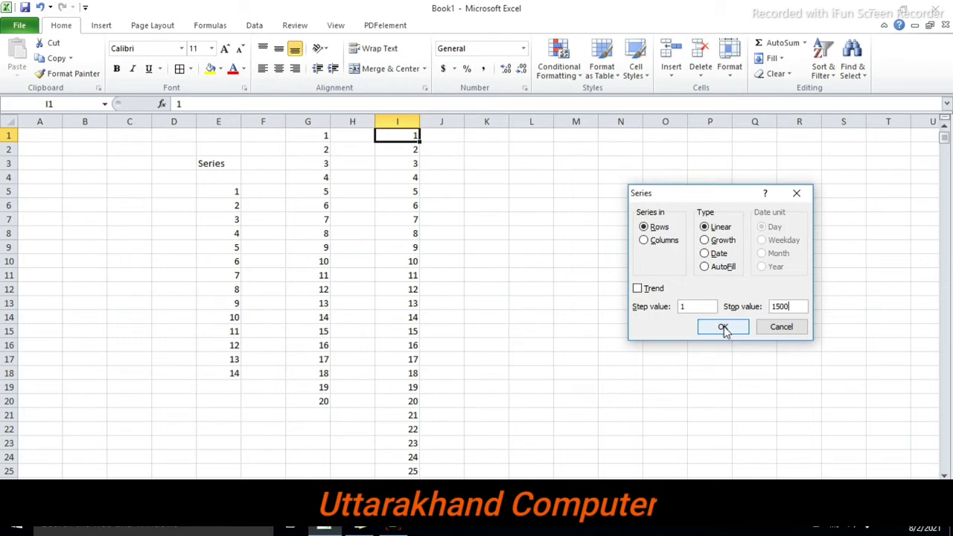
pyautogui.hotkey('ctrl', 'Right')
pyautogui.press('Left')
pyautogui.press('Left')
pyautogui.press('Left')
pyautogui.press('Left')
pyautogui.press('Left')
pyautogui.press('Left')
pyautogui.press('Left')
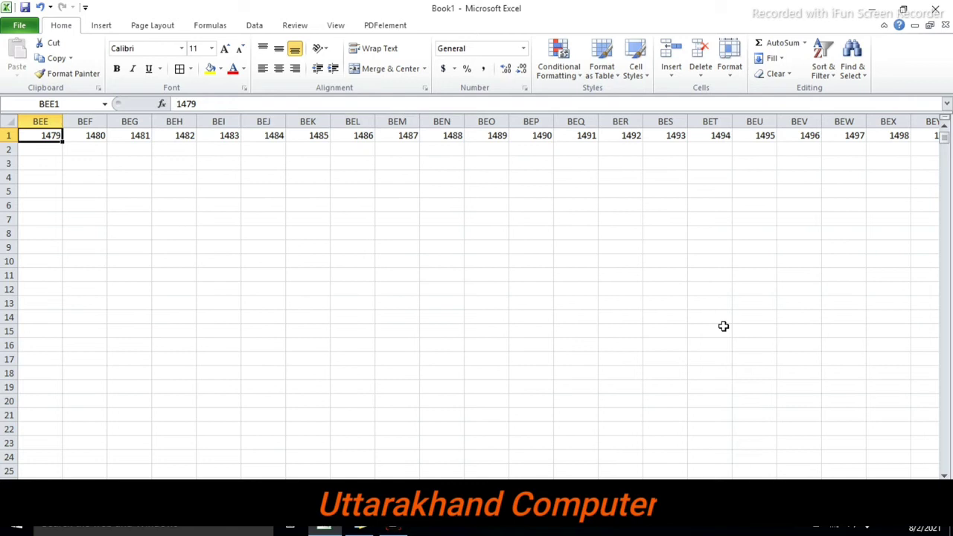
pyautogui.hotkey('ctrl', 'Left')
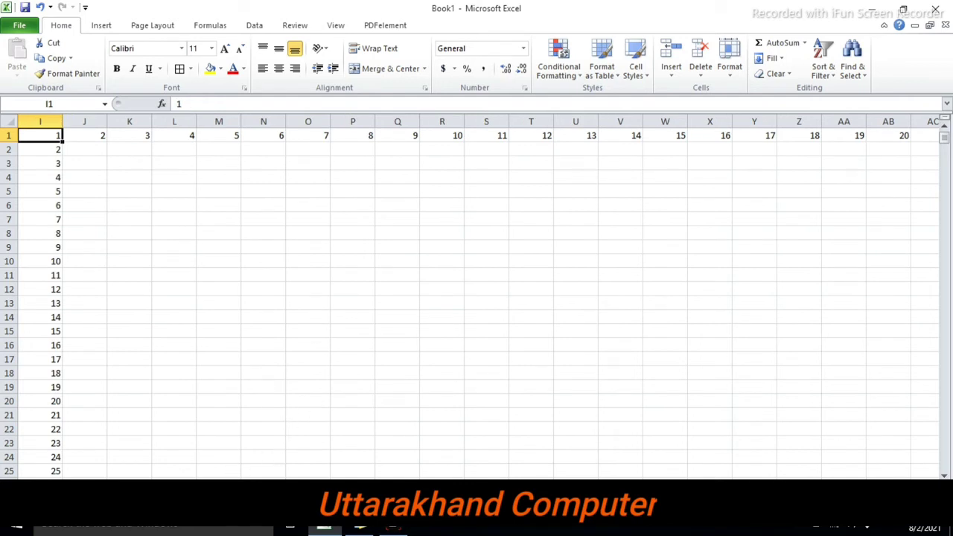
# - Enter =DATEDIF(E6,F6,"Y") in G6 to get the age 22
pyautogui.click(276, 191)
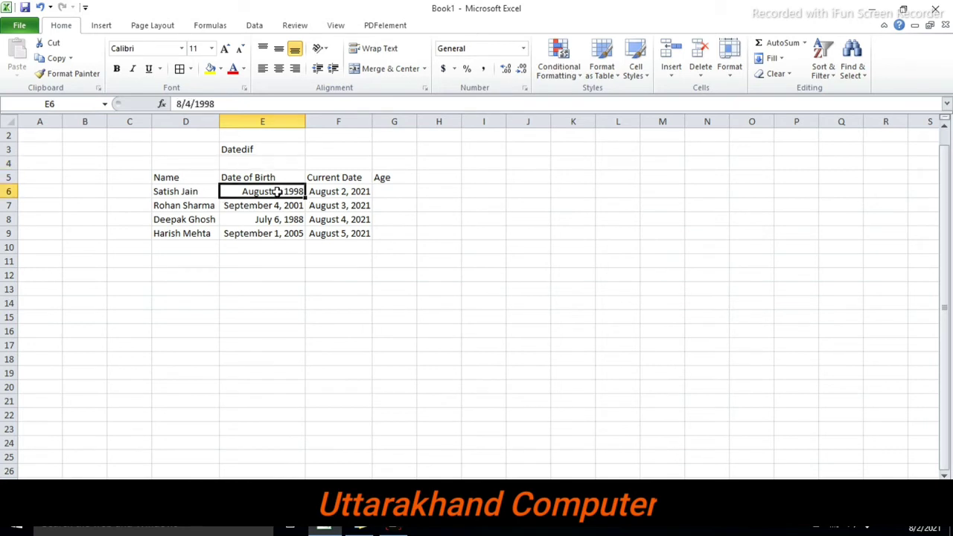
pyautogui.press('Right')
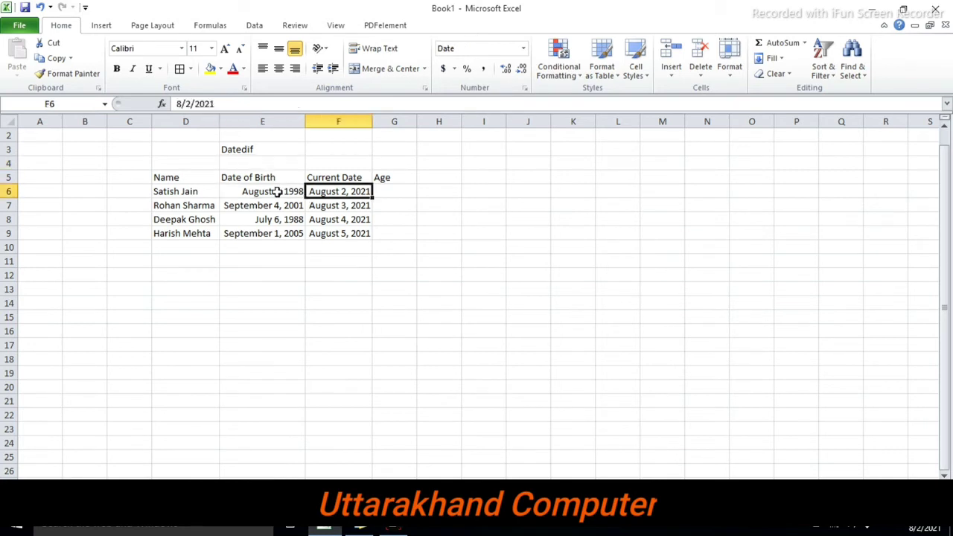
pyautogui.press('Right')
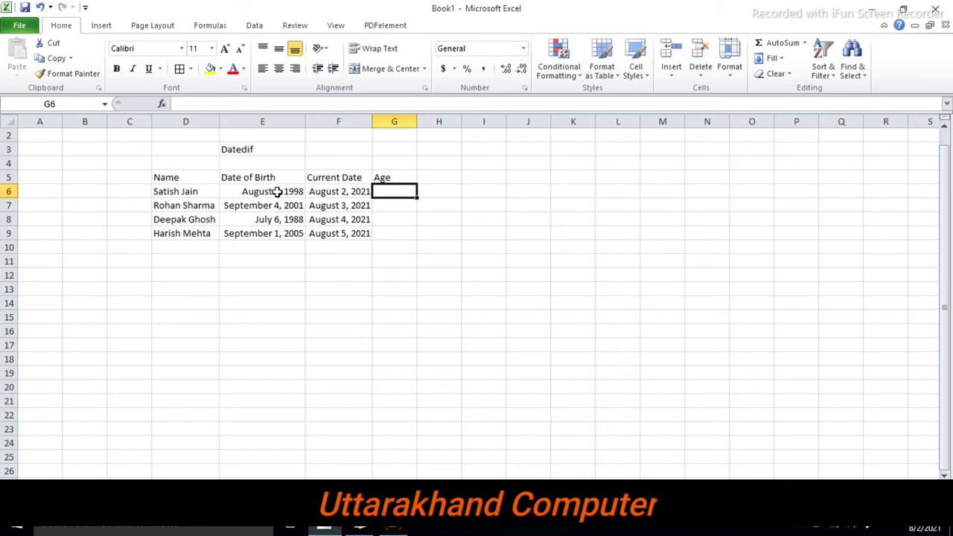
pyautogui.write('=date')
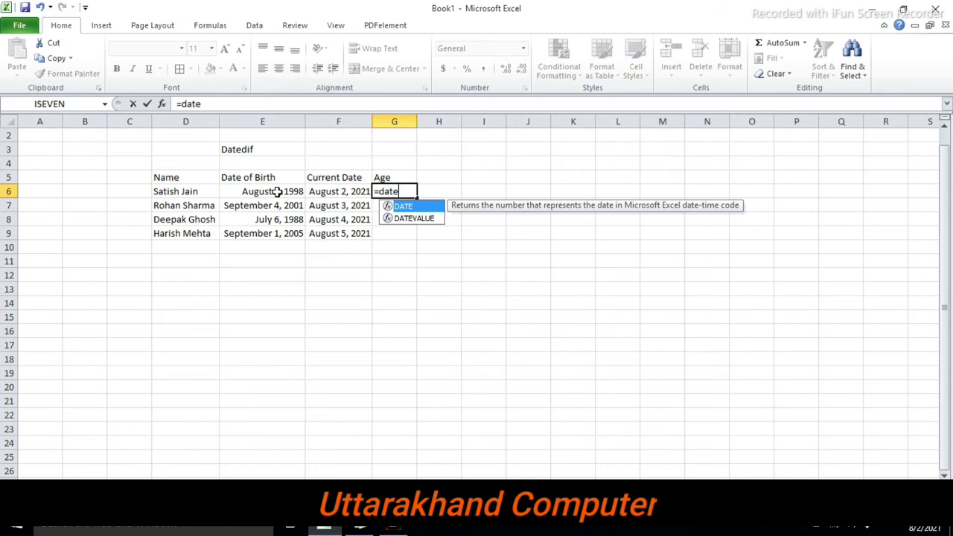
pyautogui.write('dif')
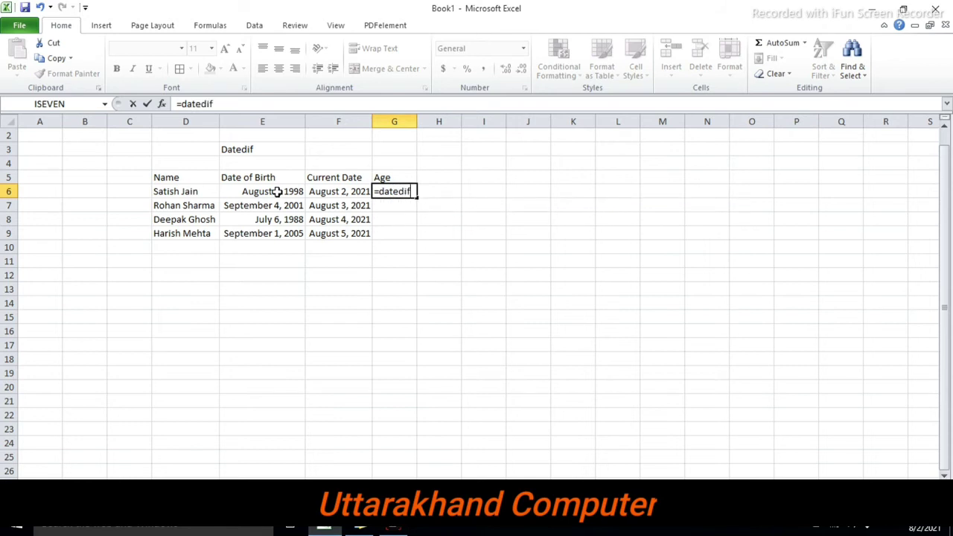
pyautogui.write('(')
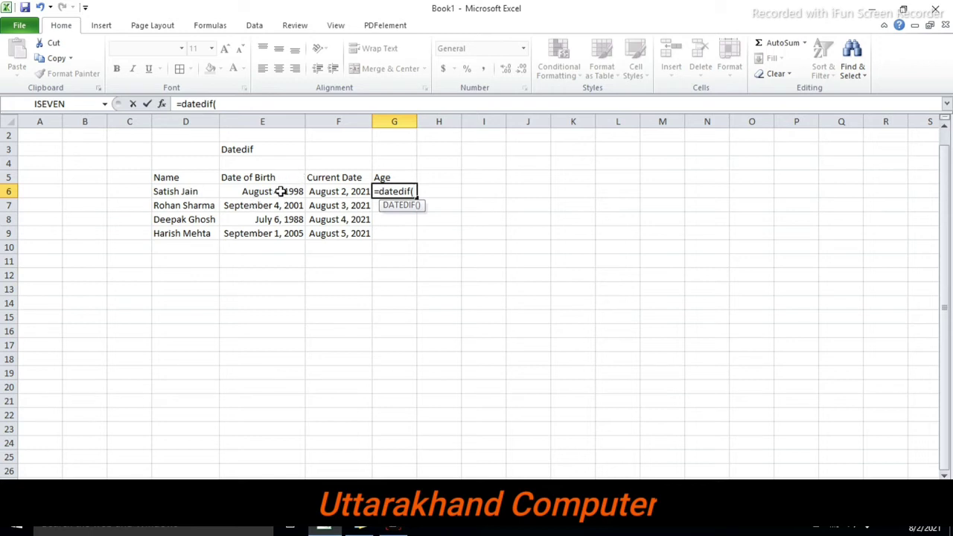
pyautogui.click(280, 192)
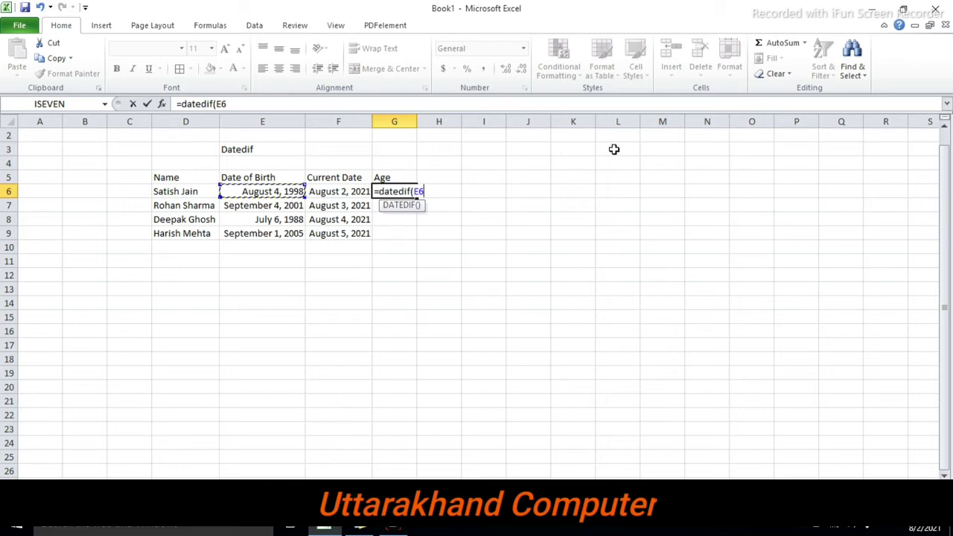
pyautogui.write(',')
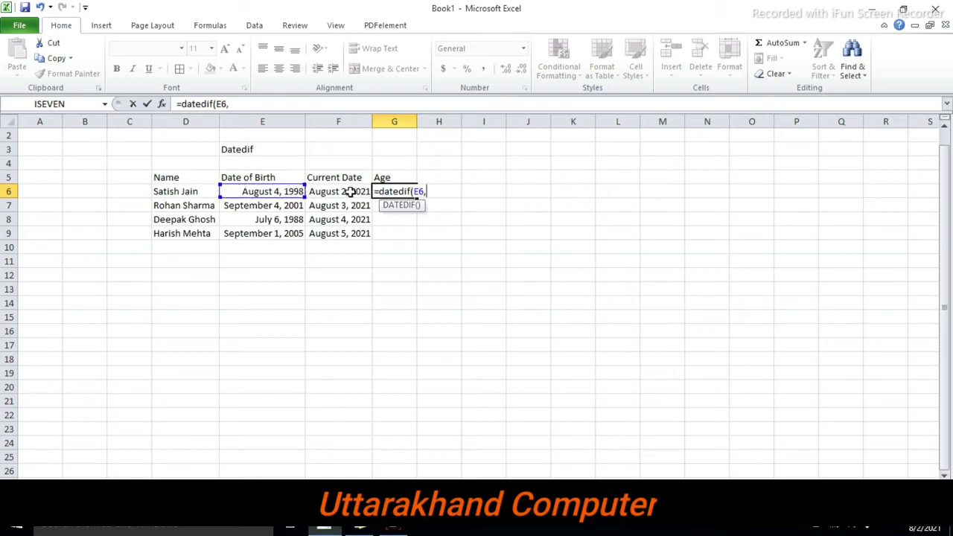
pyautogui.click(345, 191)
pyautogui.write(',')
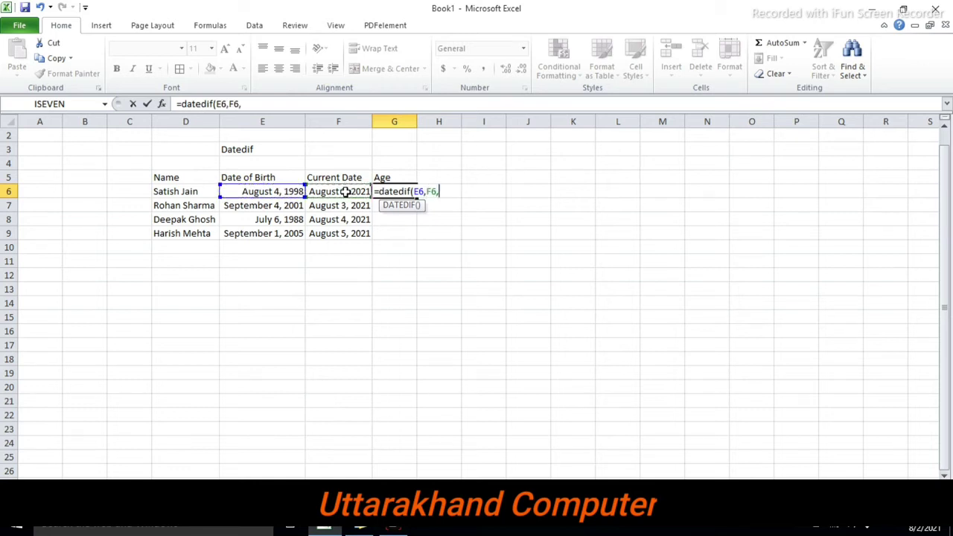
pyautogui.write('"Y")')
pyautogui.press('Return')
pyautogui.press('Up')
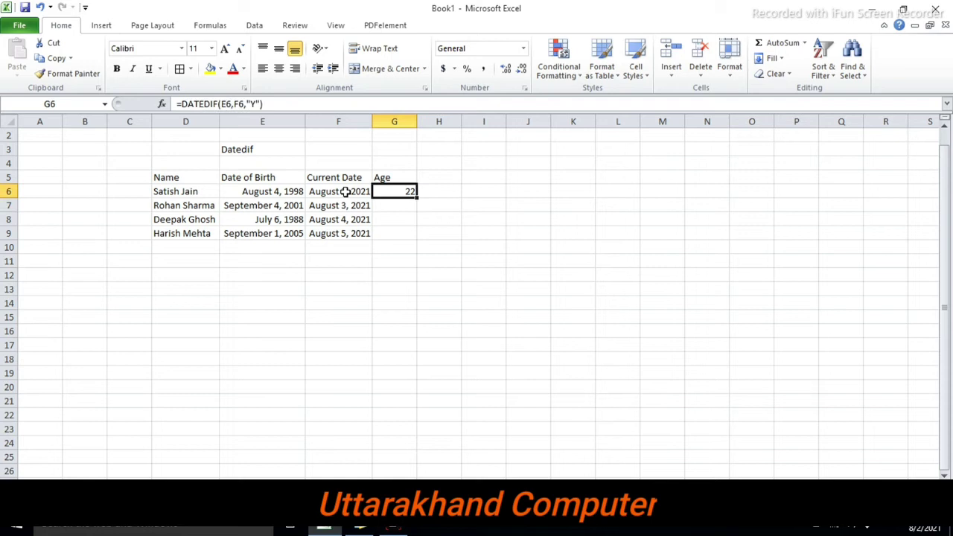
# - Copy the age formula down to G9, then clear the copies in G7:G9
pyautogui.moveTo(417, 197); pyautogui.dragTo(418, 237)
pyautogui.click(407, 206)
pyautogui.hotkey('shift', 'Down')
pyautogui.hotkey('shift', 'Down')
pyautogui.press('Delete')
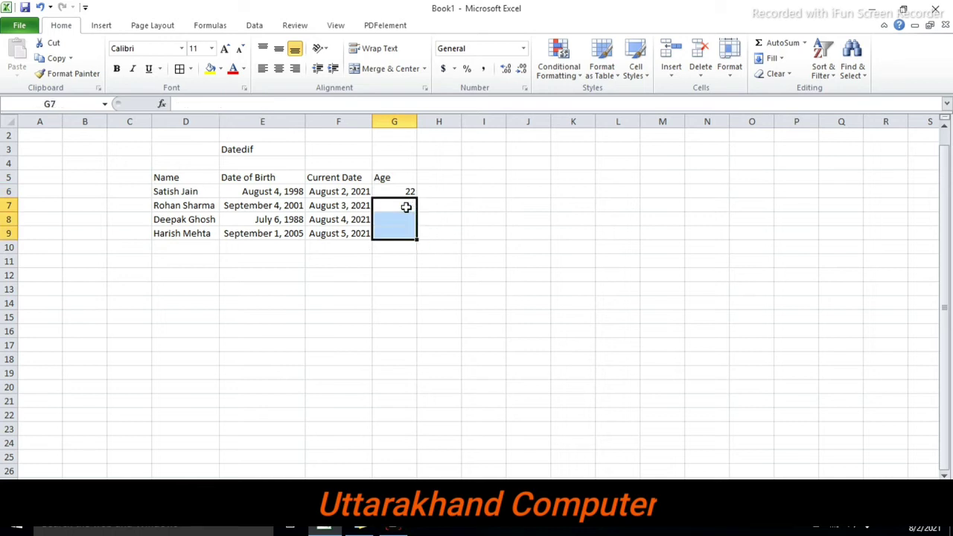
pyautogui.press('Down')
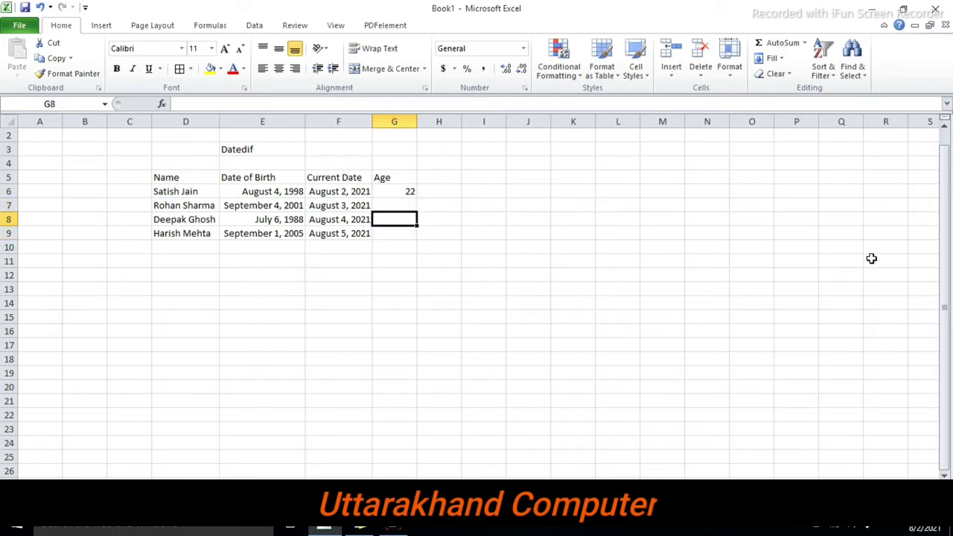
# - Enter =DATEDIF(E8,F8,"Y") in G8 to get the age 33
pyautogui.write('=datedif(')
pyautogui.press('Left')
pyautogui.press('Left')
pyautogui.write(',')
pyautogui.press('Right')
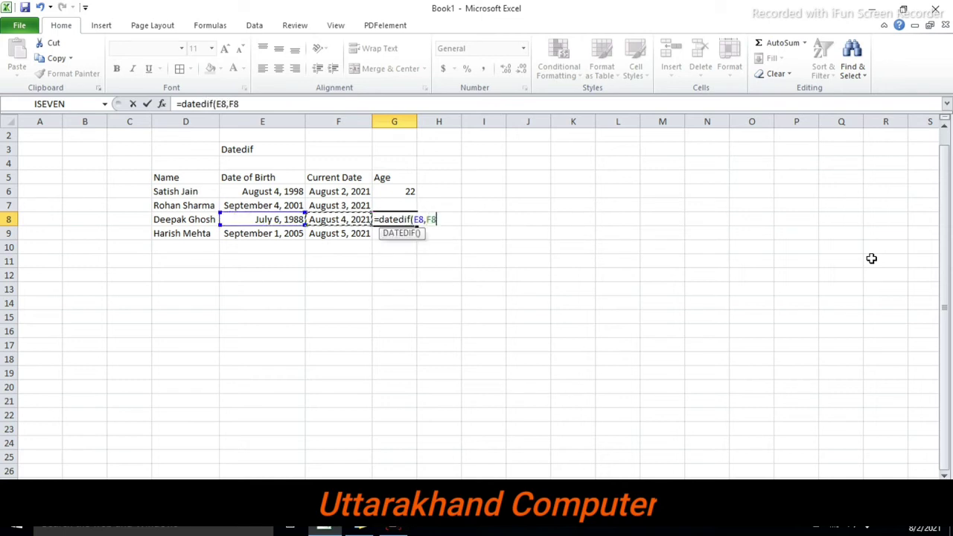
pyautogui.write('Y')
pyautogui.press('Return')
pyautogui.press('Up')
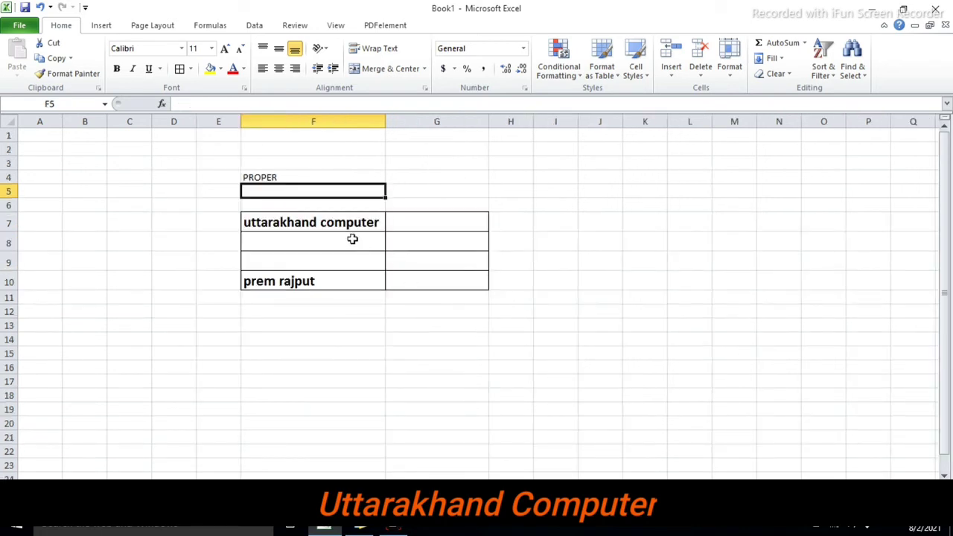
# - Enter =PROPER(F7) in G7 to show 'Uttarakhand Computer' and widen column G to fit it
pyautogui.click(327, 222)
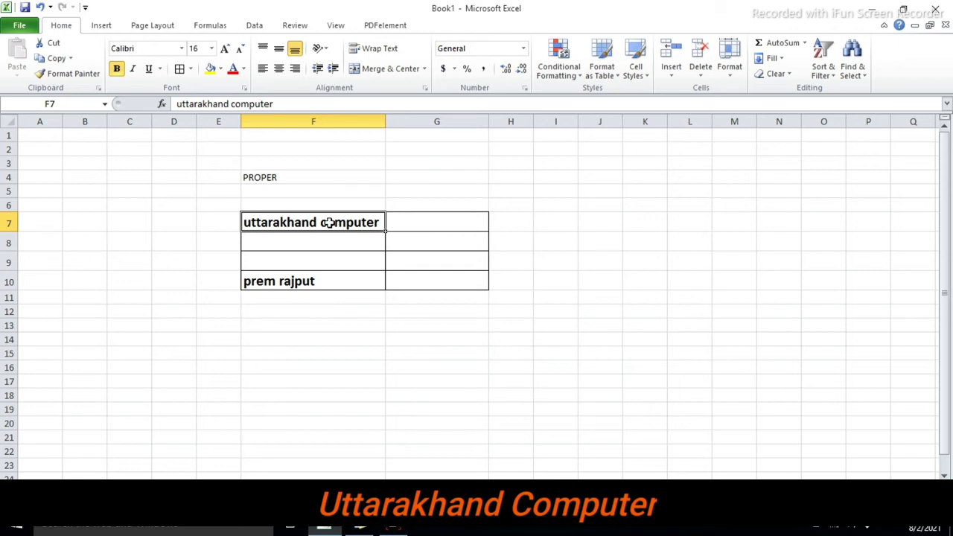
pyautogui.press('Down')
pyautogui.press('Down')
pyautogui.press('Down')
pyautogui.press('Up')
pyautogui.press('Up')
pyautogui.press('Up')
pyautogui.press('Right')
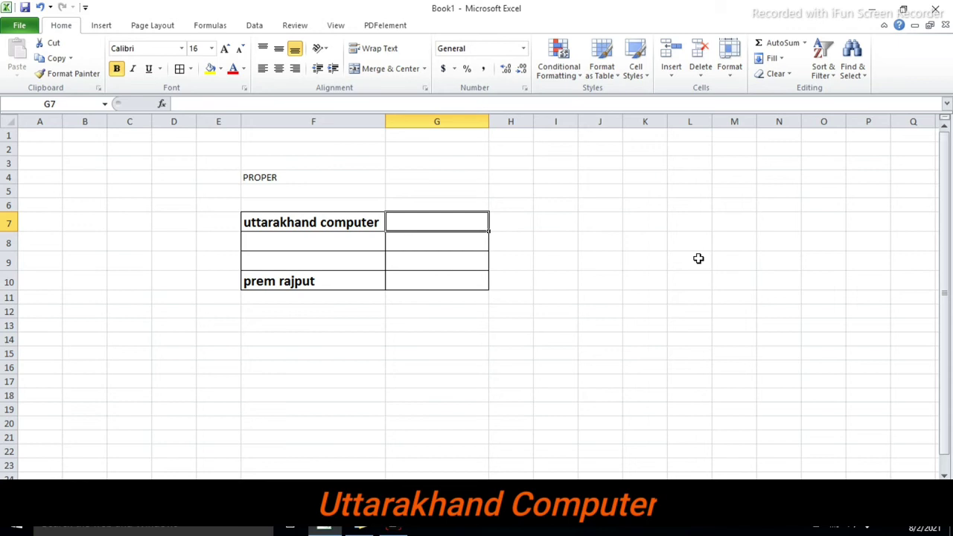
pyautogui.write('=proper')
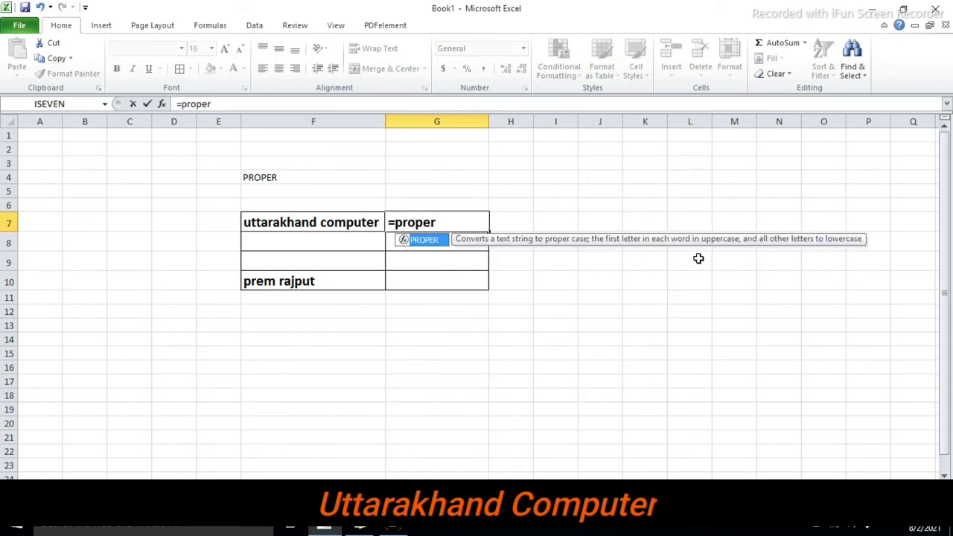
pyautogui.write('(')
pyautogui.press('Left')
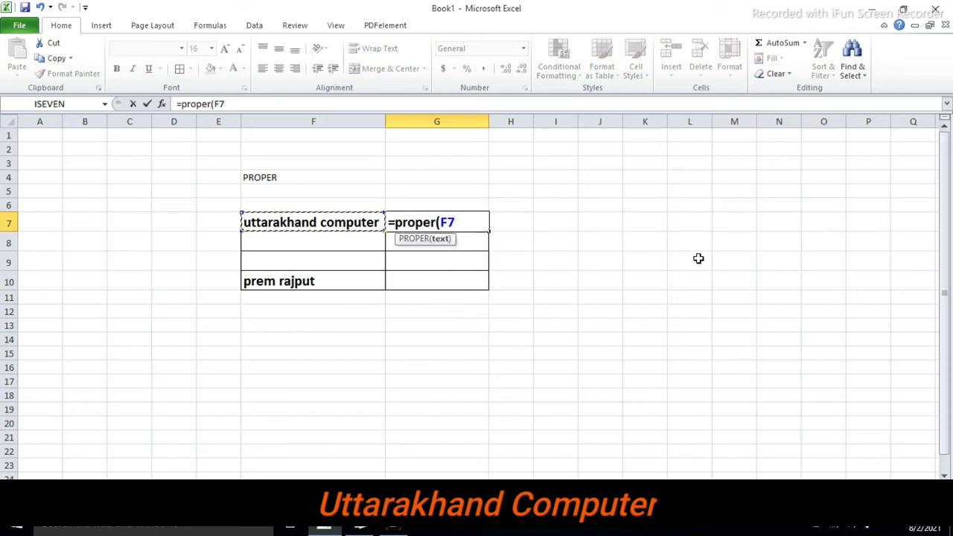
pyautogui.write(')')
pyautogui.press('Return')
pyautogui.press('Up')
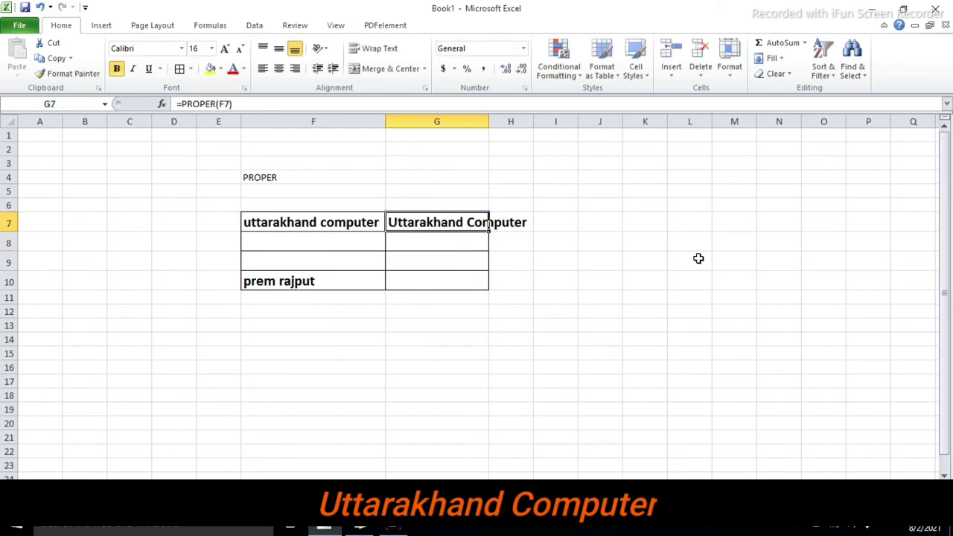
pyautogui.doubleClick(487, 122)
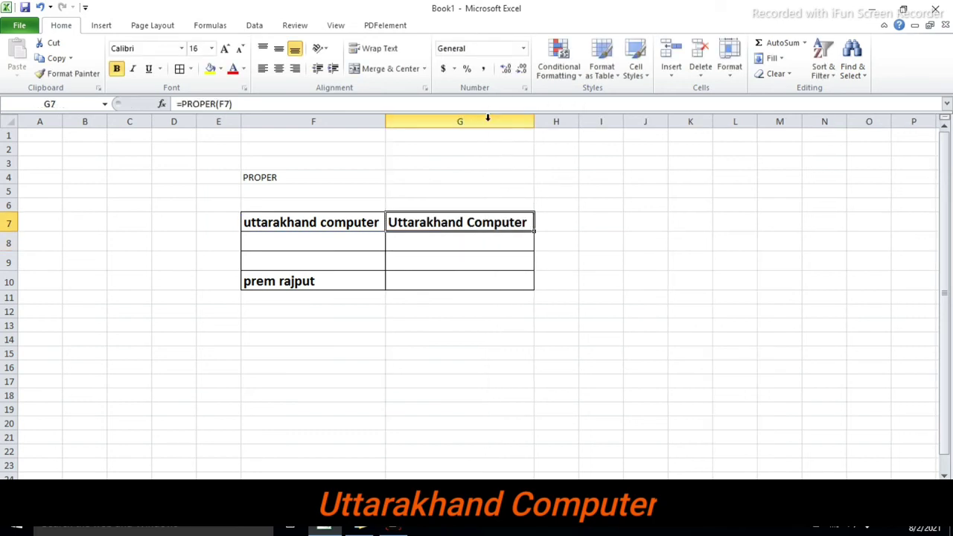
# - Enter =PROPER(F10) in G10, then switch to the next sheet with the sales table
pyautogui.press('Down')
pyautogui.press('Down')
pyautogui.press('Down')
pyautogui.write('=')
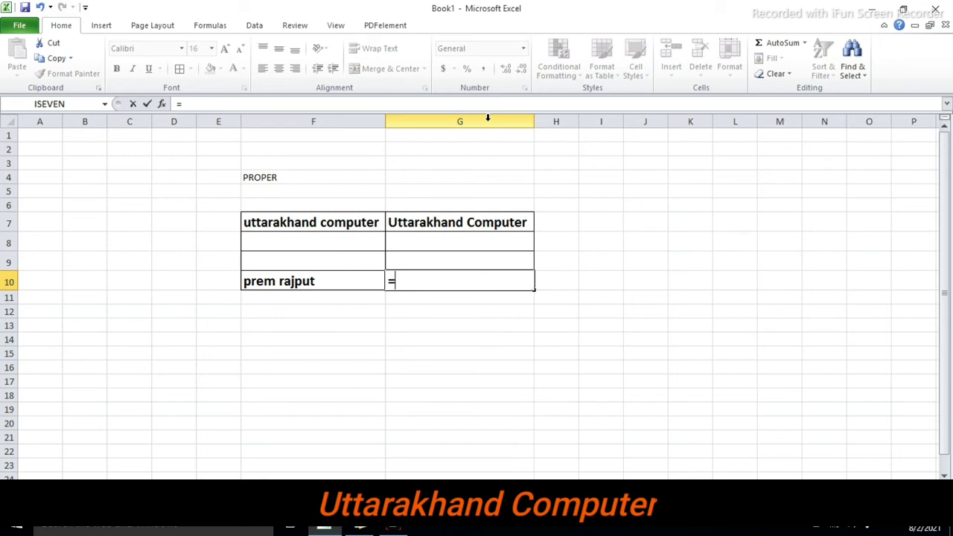
pyautogui.write('proper(')
pyautogui.press('Left')
pyautogui.write(')')
pyautogui.press('Return')
pyautogui.press('Up')
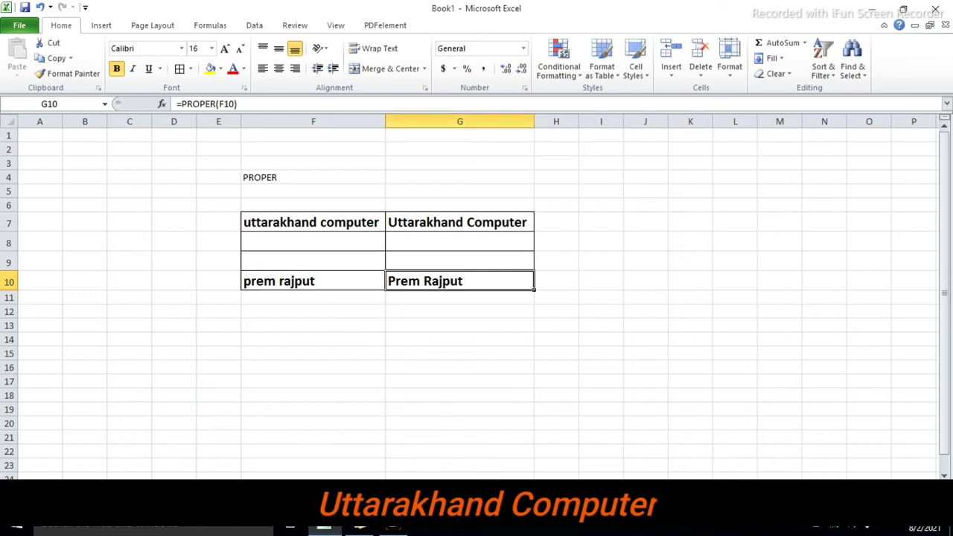
pyautogui.hotkey('ctrl', 'pagedown')
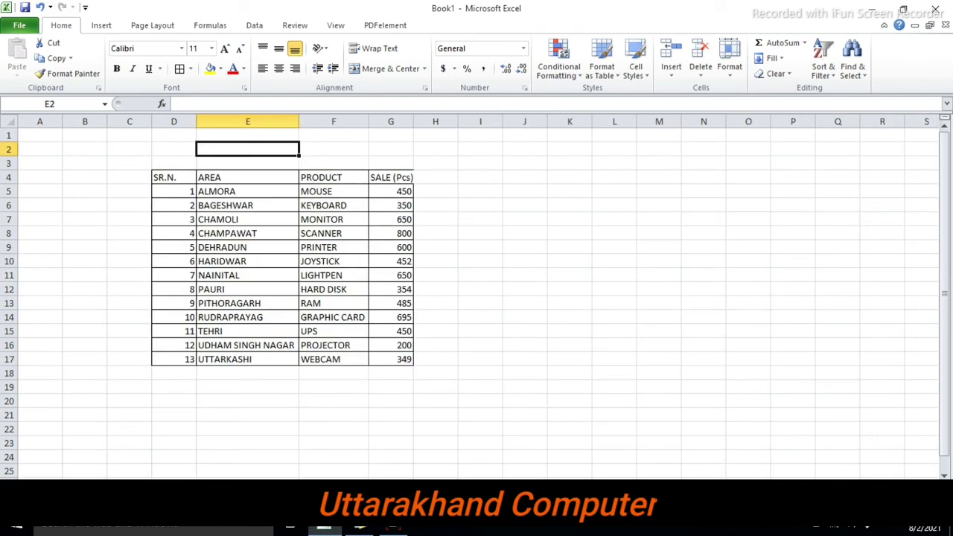
# - Insert blank rows at rows 6, 11 and 16, undoing the accidental row deletion
pyautogui.click(263, 273)
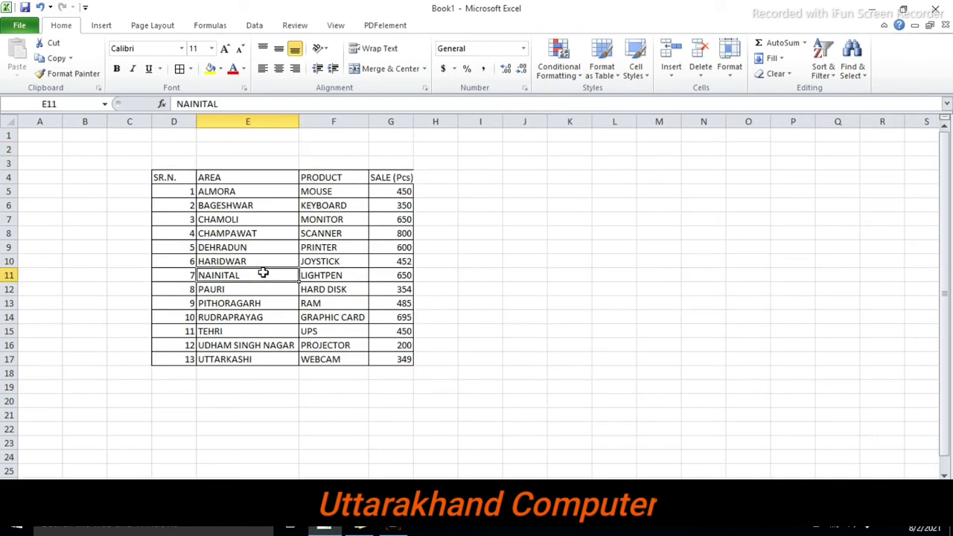
pyautogui.click(6, 205)
pyautogui.rightClick(6, 205)
pyautogui.click(44, 298)
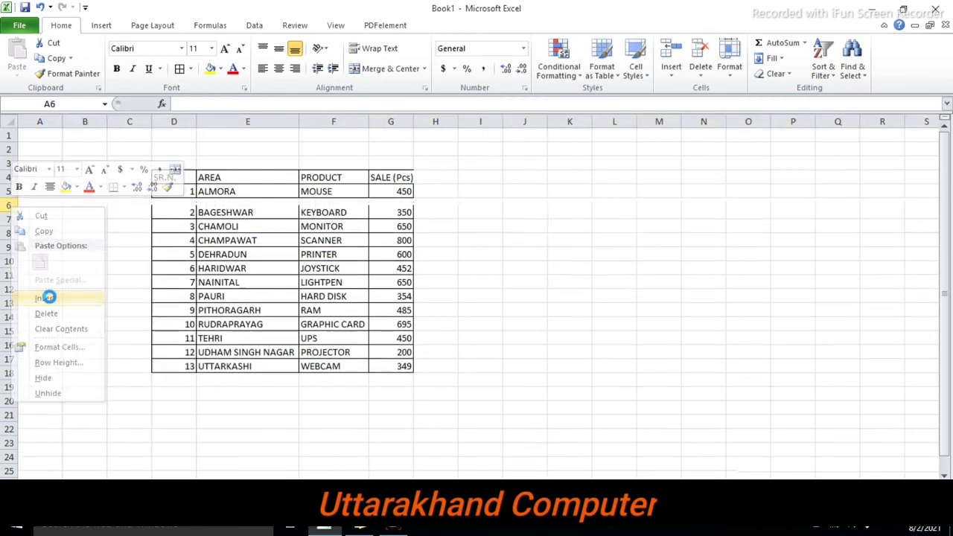
pyautogui.click(8, 276)
pyautogui.rightClick(7, 275)
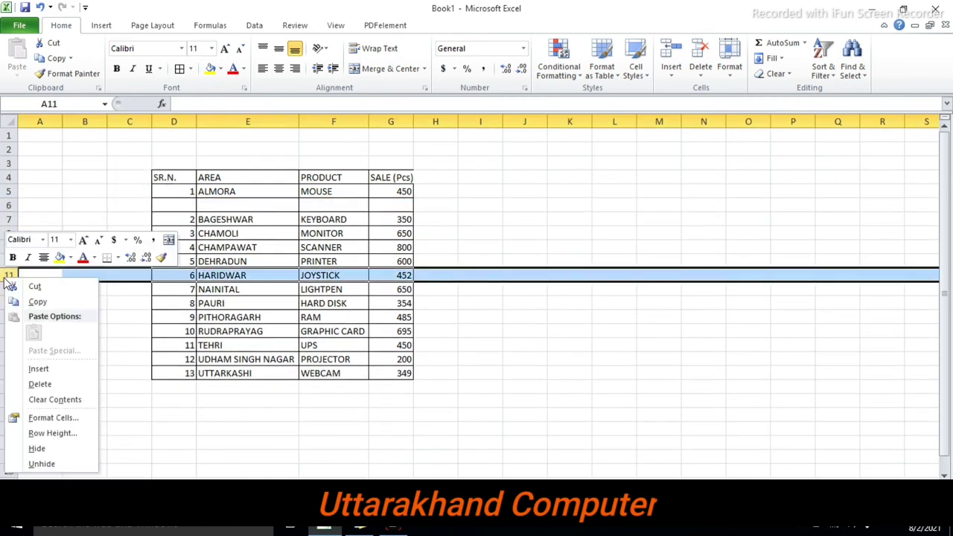
pyautogui.click(41, 369)
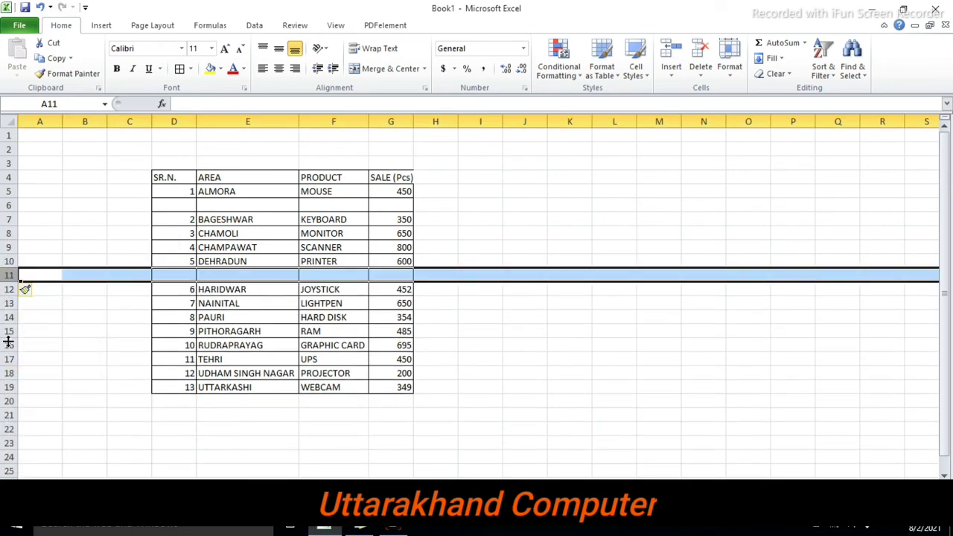
pyautogui.click(9, 347)
pyautogui.rightClick(9, 346)
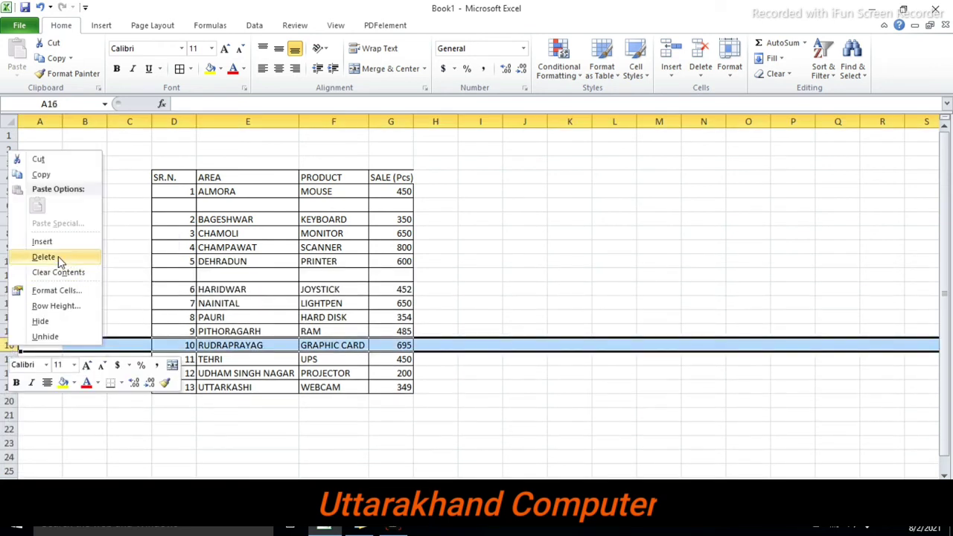
pyautogui.click(58, 256)
pyautogui.hotkey('ctrl', 'z')
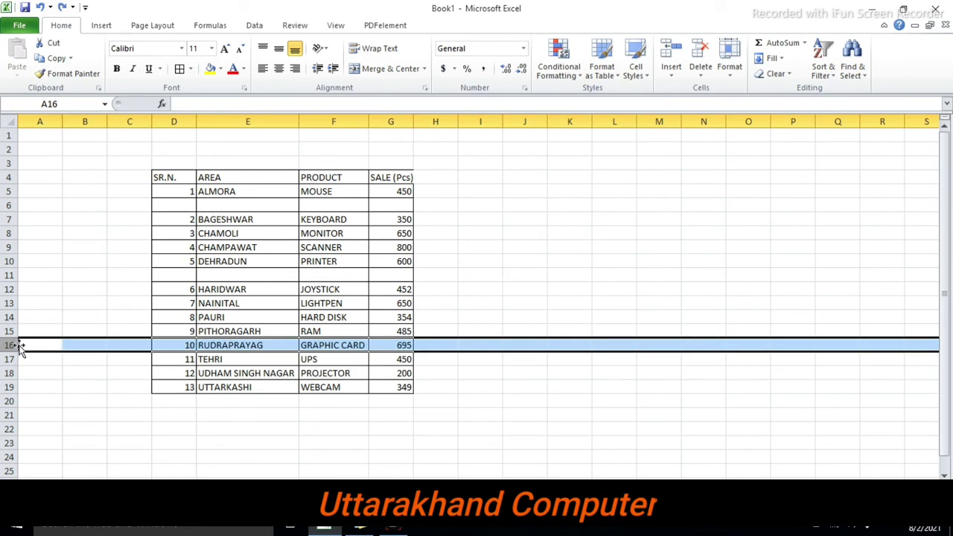
pyautogui.rightClick(8, 350)
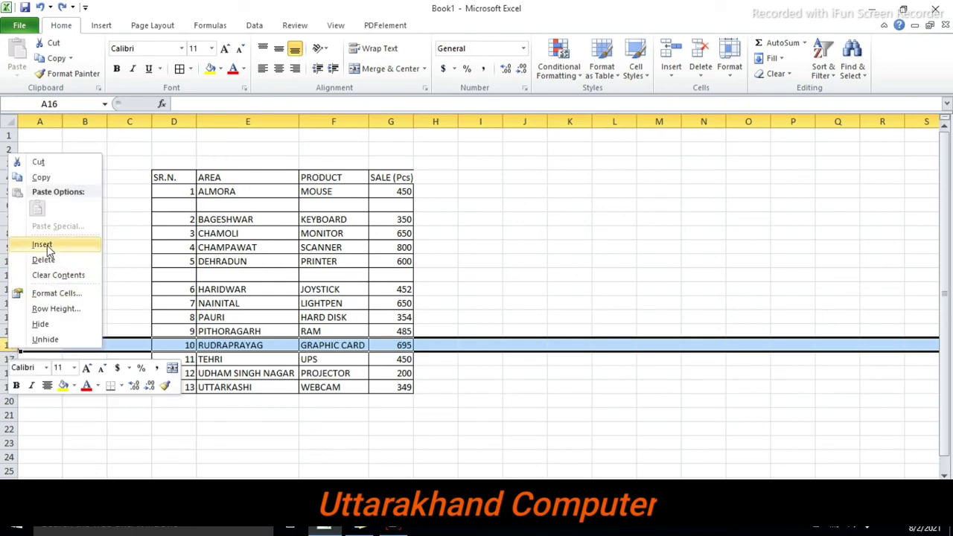
pyautogui.click(42, 244)
# - Select the sales table starting from the SR.N. header in D4
pyautogui.click(281, 333)
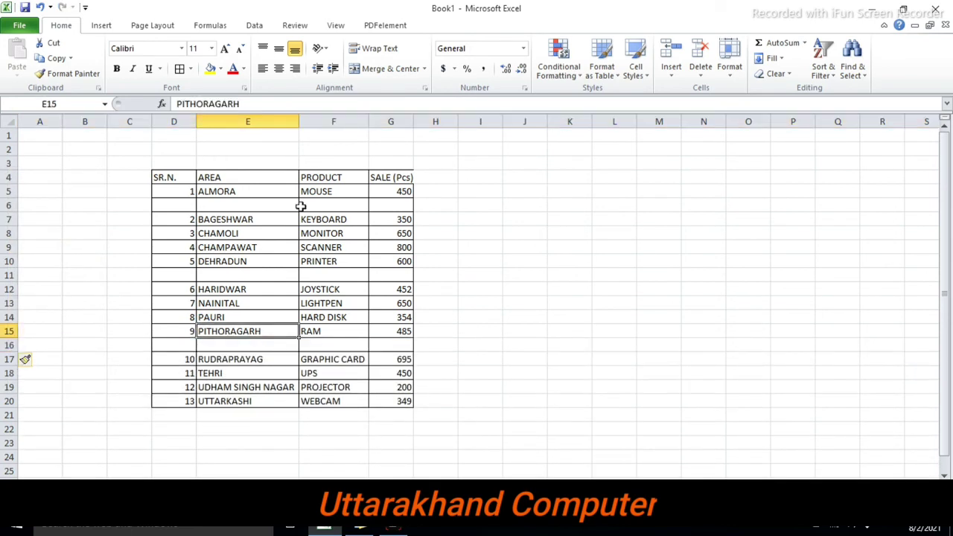
pyautogui.click(177, 179)
pyautogui.hotkey('shift', 'Right')
pyautogui.hotkey('shift', 'Right')
pyautogui.hotkey('shift', 'Right')
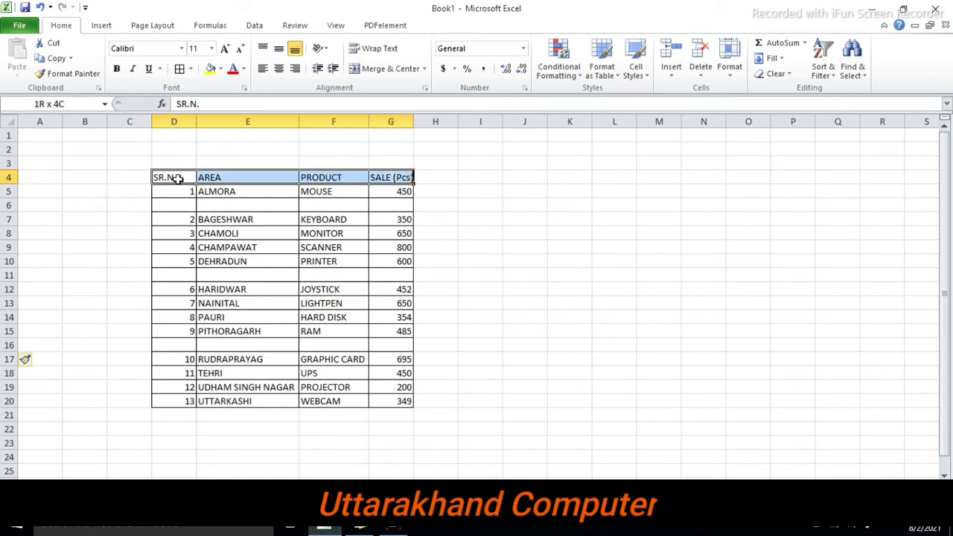
pyautogui.hotkey('shift', 'Down')
pyautogui.hotkey('shift', 'Down')
pyautogui.hotkey('shift', 'Down')
pyautogui.hotkey('shift', 'Down')
pyautogui.hotkey('shift', 'Down')
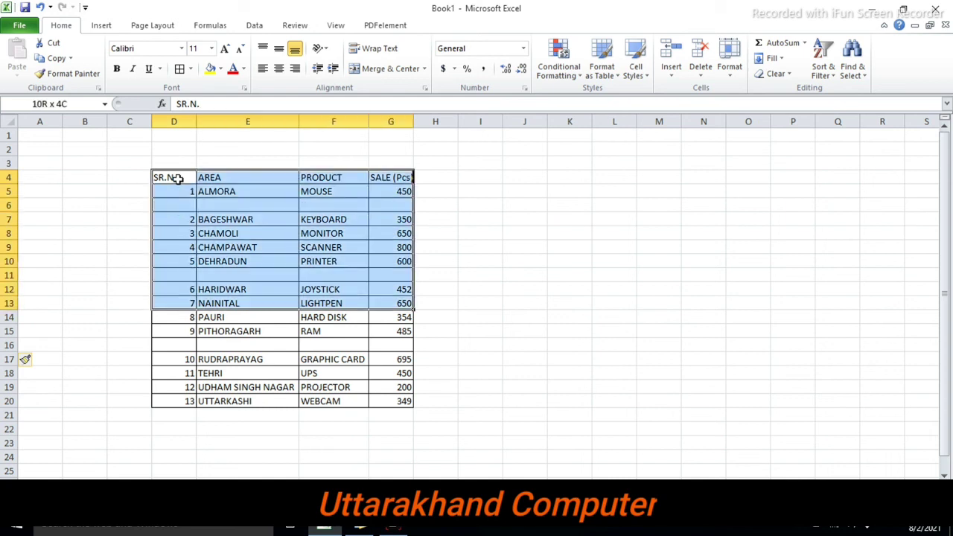
pyautogui.hotkey('shift', 'Down')
pyautogui.hotkey('shift', 'Down')
pyautogui.hotkey('shift', 'Down')
pyautogui.hotkey('shift', 'Down')
pyautogui.hotkey('shift', 'Down')
pyautogui.hotkey('shift', 'Down')
pyautogui.hotkey('shift', 'Down')
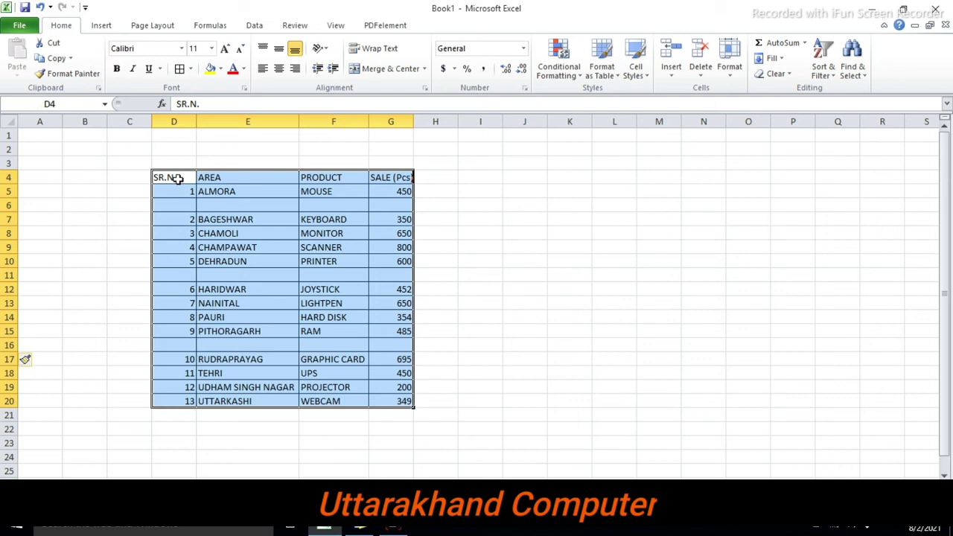
# - Select only the blank cells in the table using Go To Special > Blanks
pyautogui.click(863, 78)
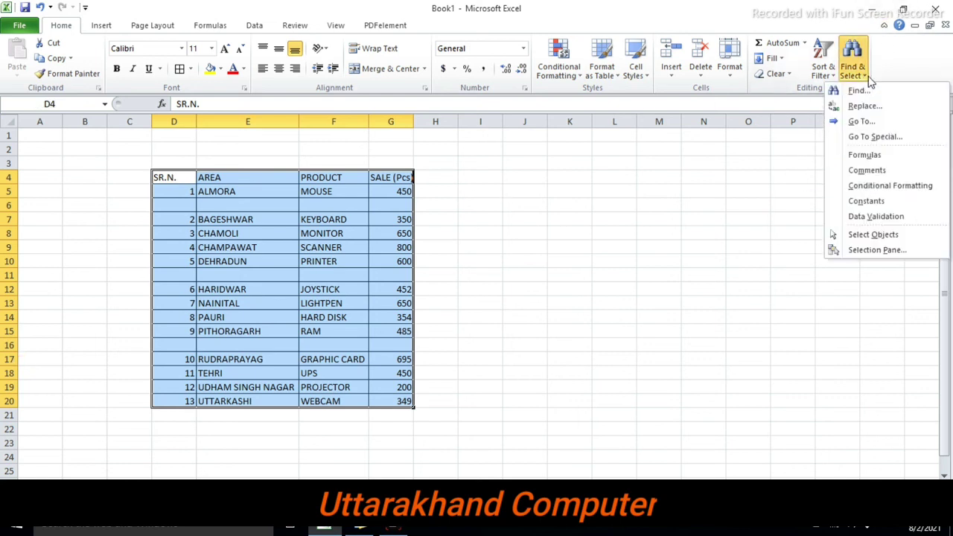
pyautogui.click(891, 140)
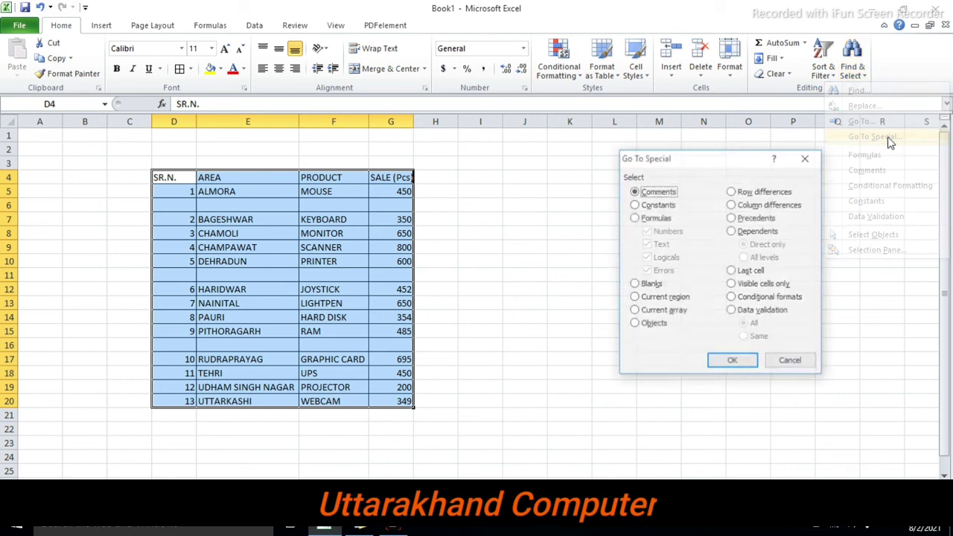
pyautogui.click(635, 285)
pyautogui.click(719, 360)
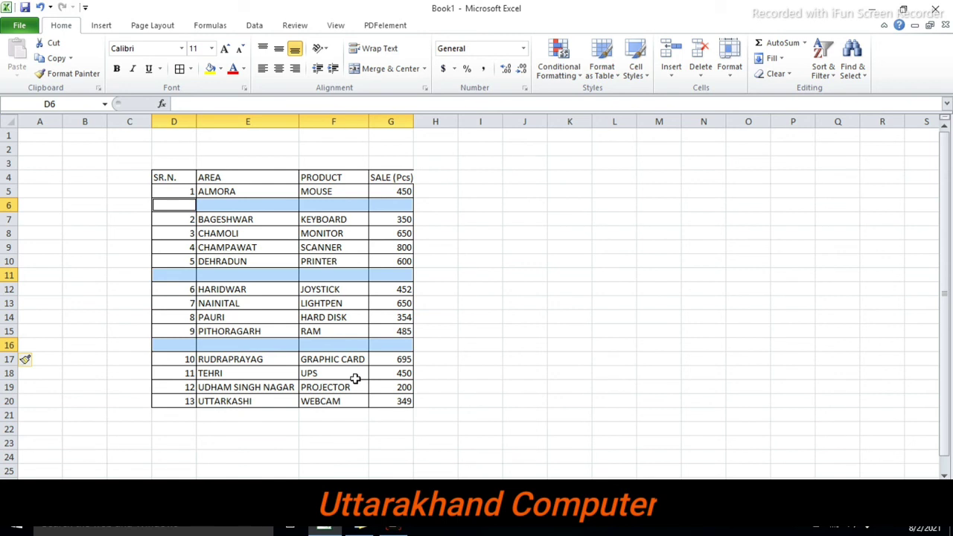
# - Delete the sheet rows containing the selected blanks and deselect the table
pyautogui.click(701, 73)
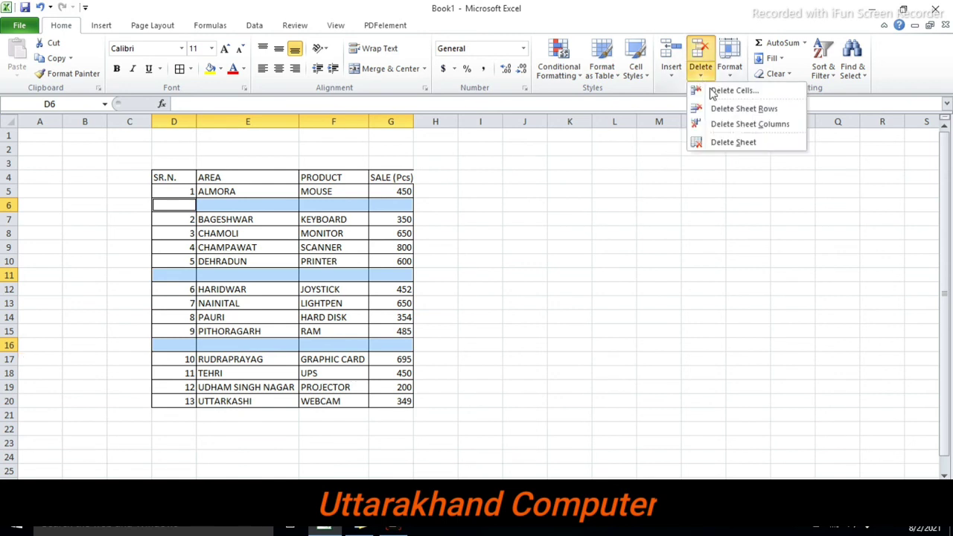
pyautogui.click(753, 111)
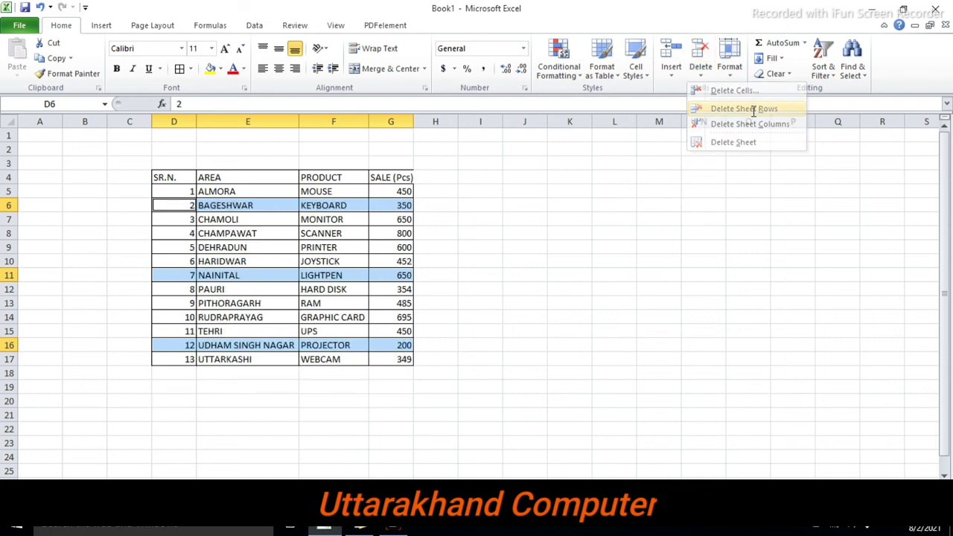
pyautogui.click(549, 246)
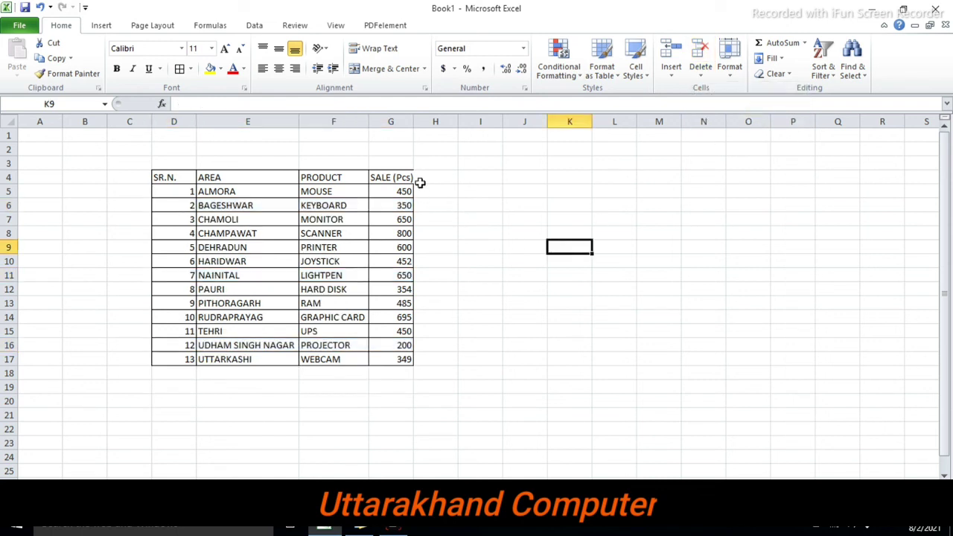
# - Insert an empty column F before the PRODUCT column
pyautogui.click(344, 122)
pyautogui.rightClick(347, 122)
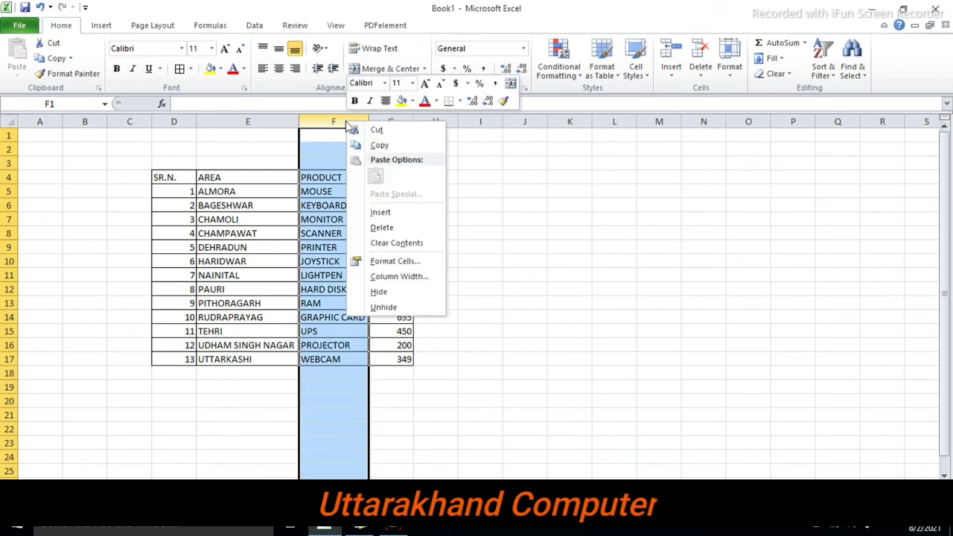
pyautogui.click(386, 212)
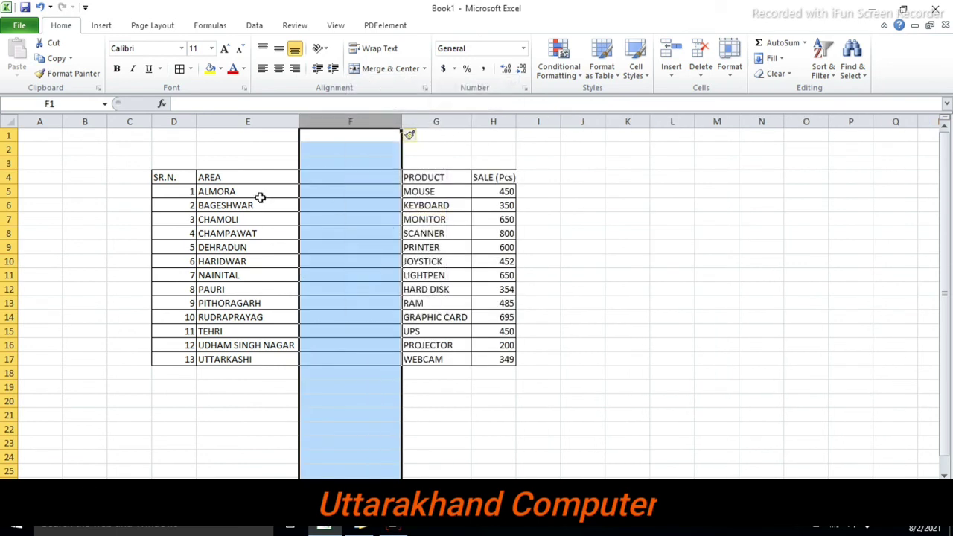
# - Select the table's blank cells via Go To Special > Blanks and delete that empty column
pyautogui.click(180, 184)
pyautogui.hotkey('ctrl', 'shift', 'Right')
pyautogui.hotkey('ctrl', 'shift', 'Right')
pyautogui.hotkey('ctrl', 'shift', 'Right')
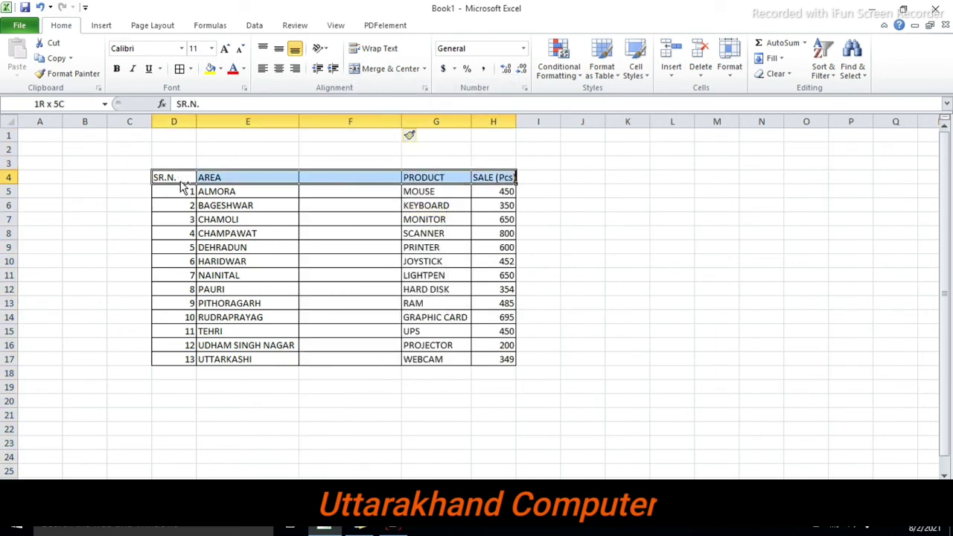
pyautogui.hotkey('ctrl', 'shift', 'Down')
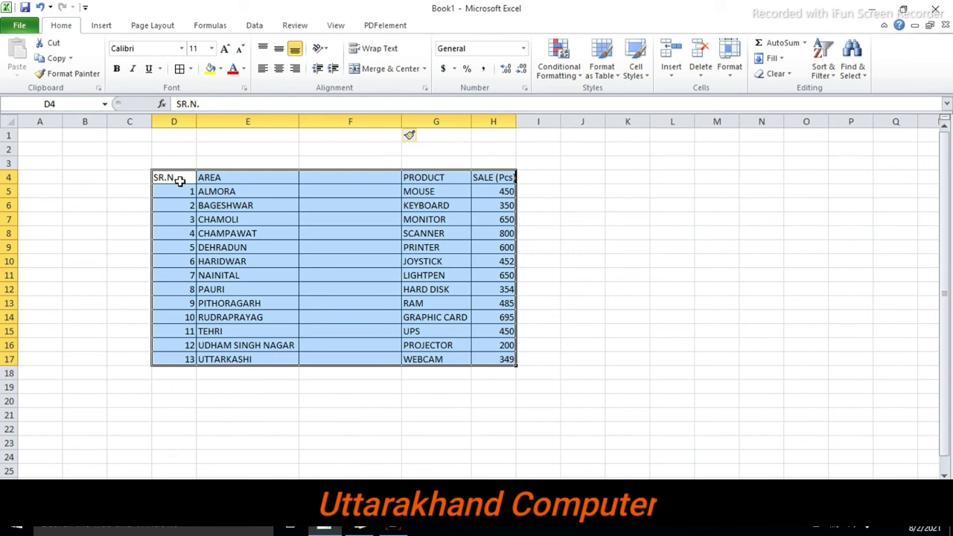
pyautogui.click(865, 80)
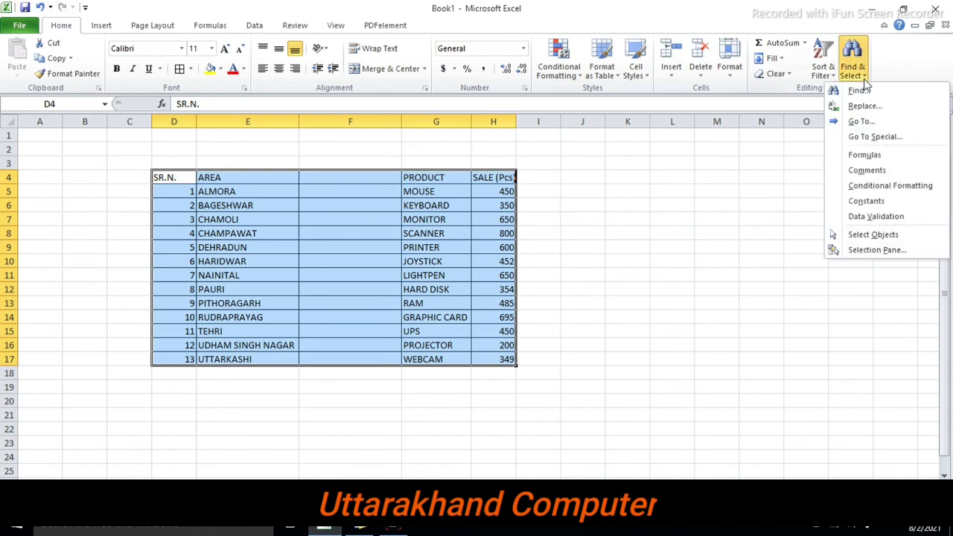
pyautogui.click(877, 141)
pyautogui.click(655, 290)
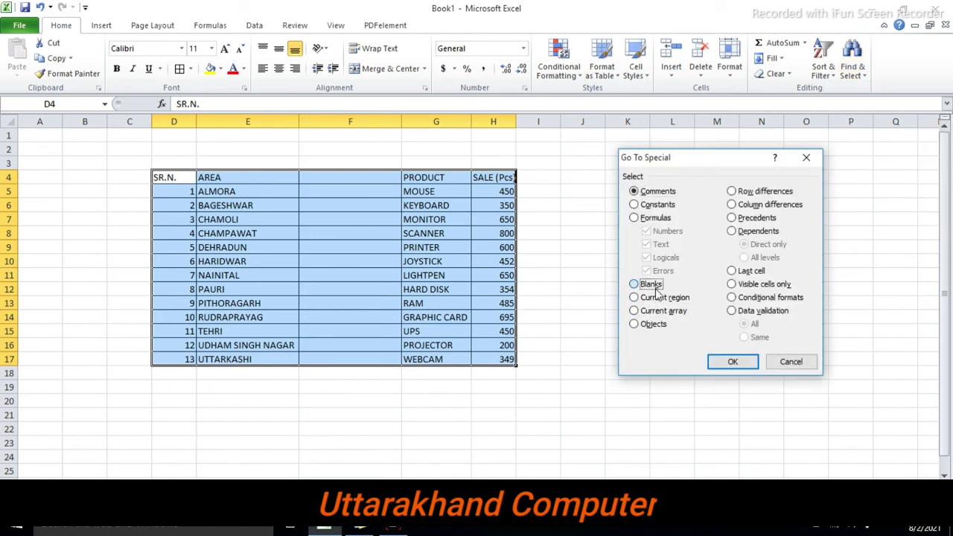
pyautogui.click(735, 363)
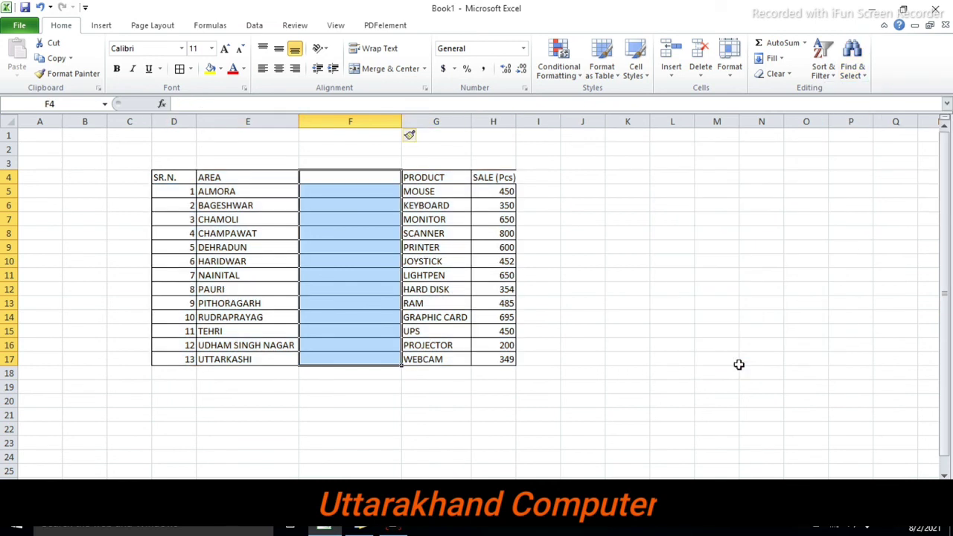
pyautogui.click(702, 76)
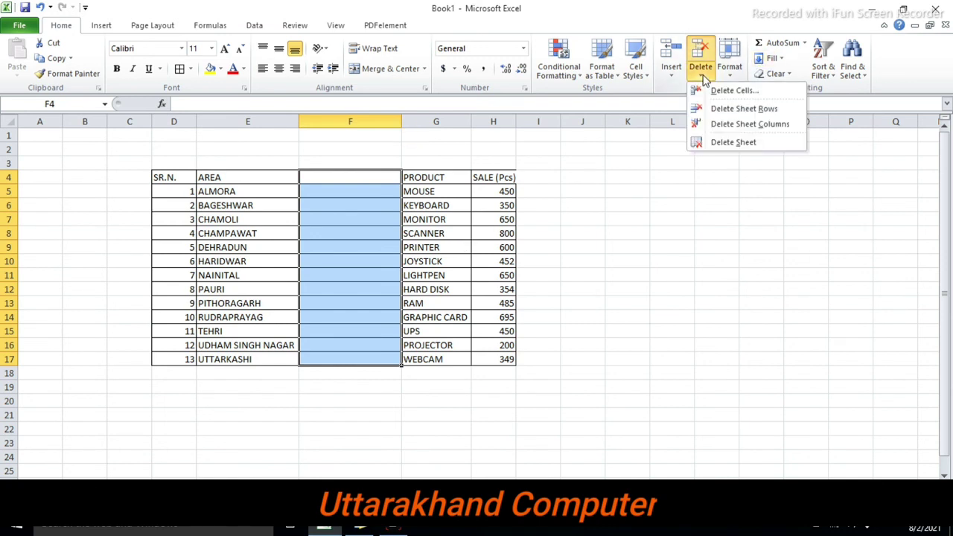
pyautogui.click(755, 126)
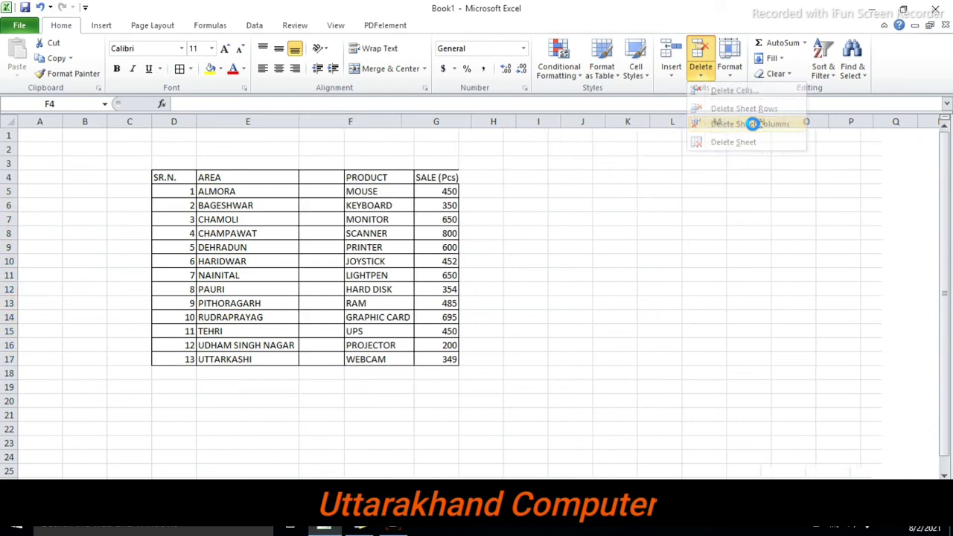